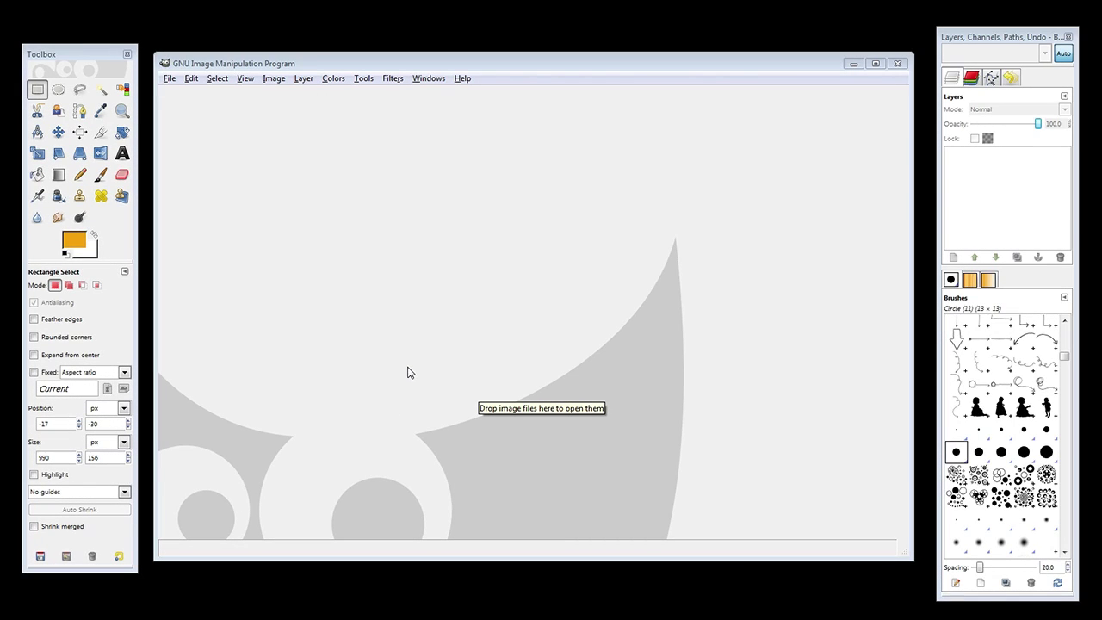
Create a new image 1200 pixels wide and 1000 pixels high, filled with white.
{"action": "left_click", "coordinate": [170, 79]}
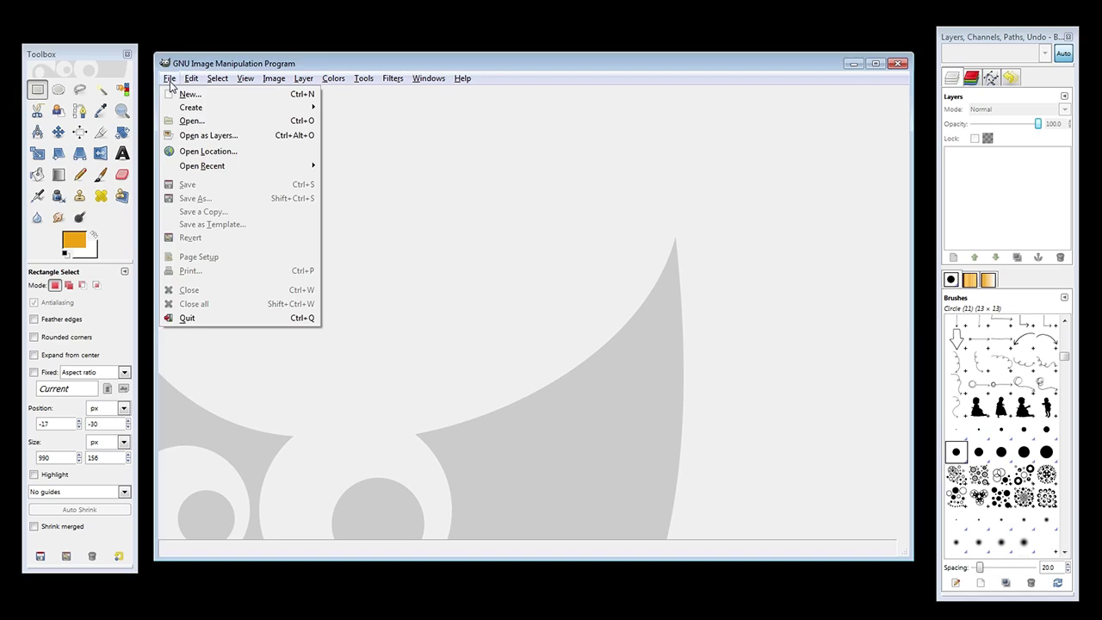
{"action": "left_click", "coordinate": [180, 95]}
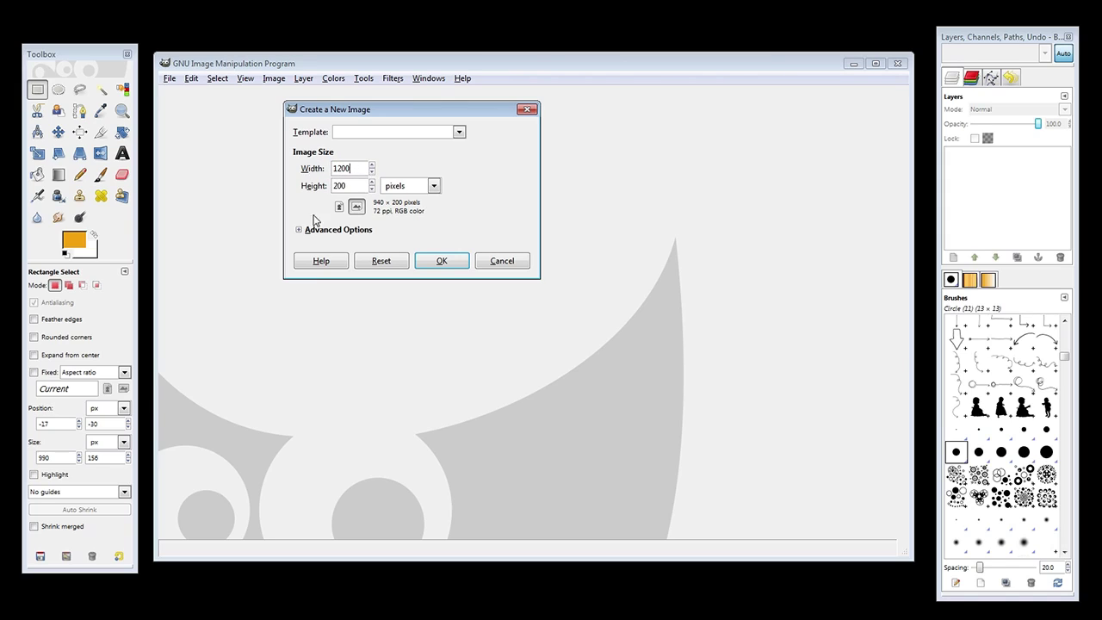
{"action": "left_click", "coordinate": [353, 189]}
{"action": "left_click", "coordinate": [320, 231]}
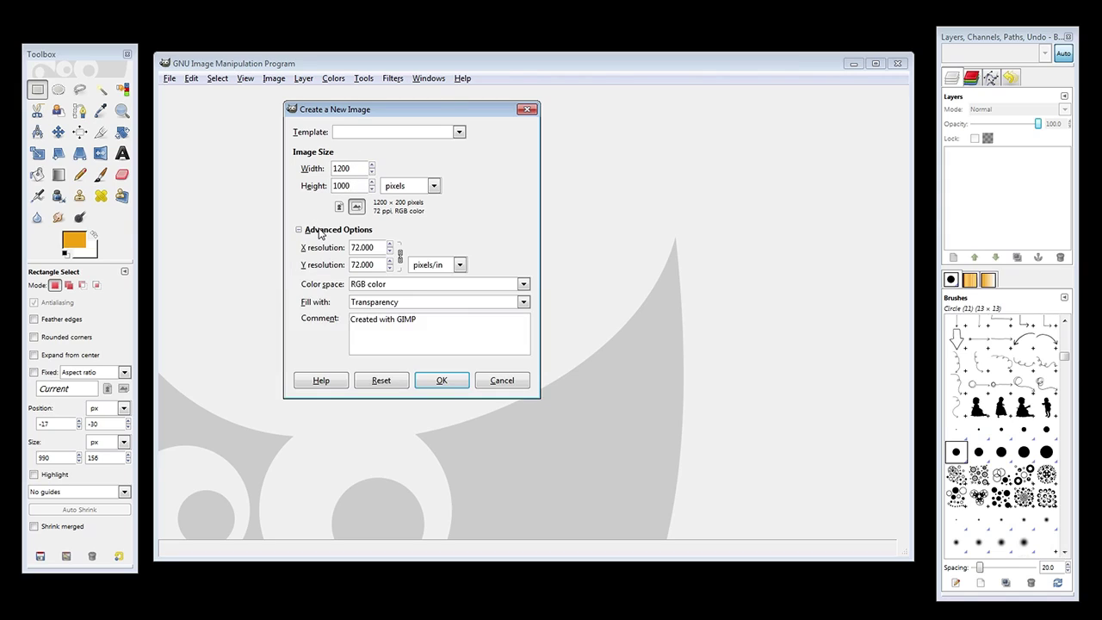
{"action": "left_click", "coordinate": [399, 303]}
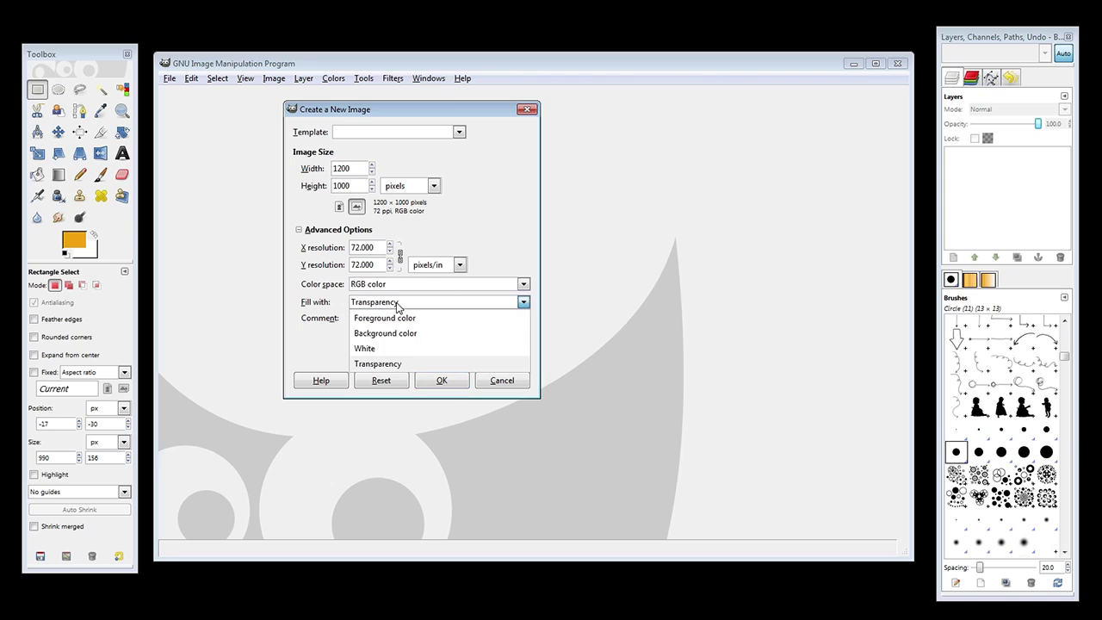
{"action": "left_click", "coordinate": [375, 349]}
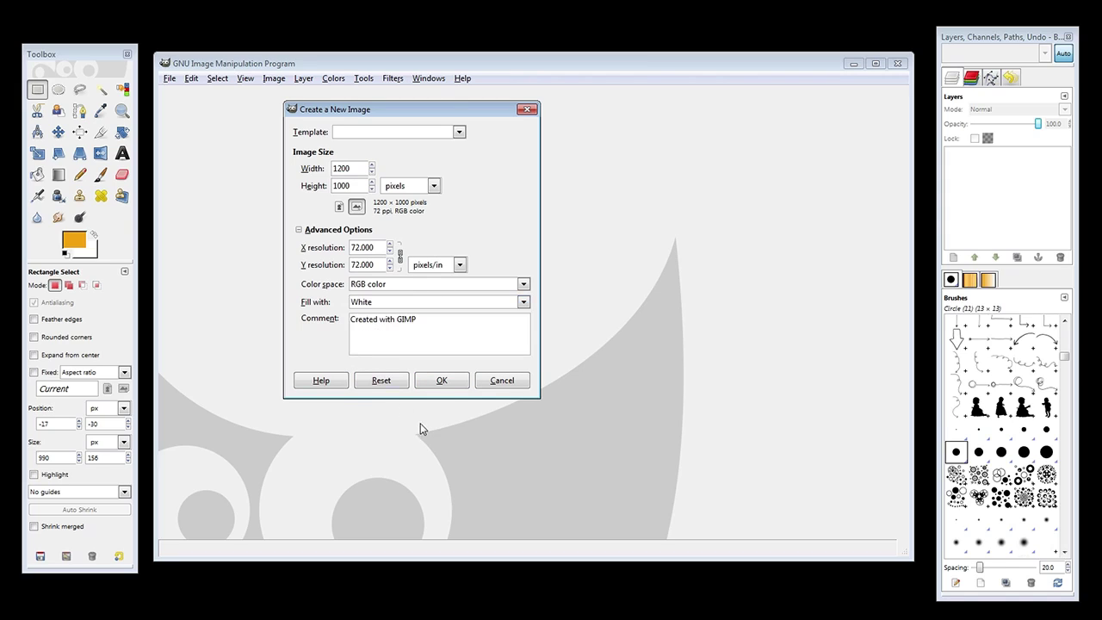
{"action": "left_click", "coordinate": [441, 381]}
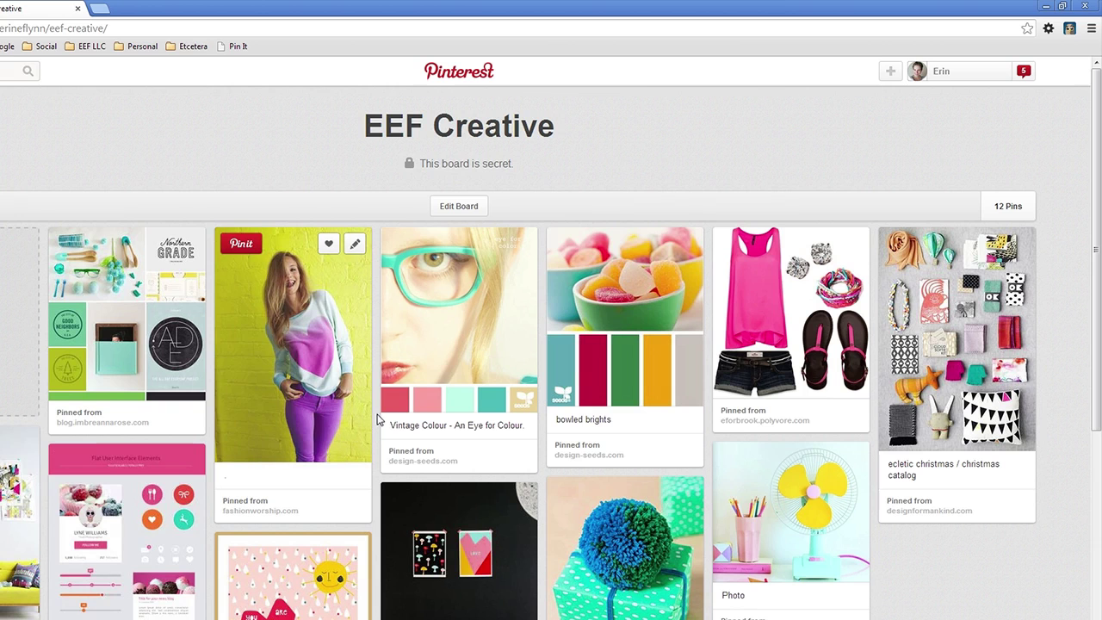
Switch to the browser and look through the EEF Creative Pinterest board for color and style inspiration.
{"action": "scroll", "coordinate": [377, 419], "scroll_direction": "down", "scroll_amount": 3}
{"action": "scroll", "coordinate": [379, 419], "scroll_direction": "up", "scroll_amount": 3}
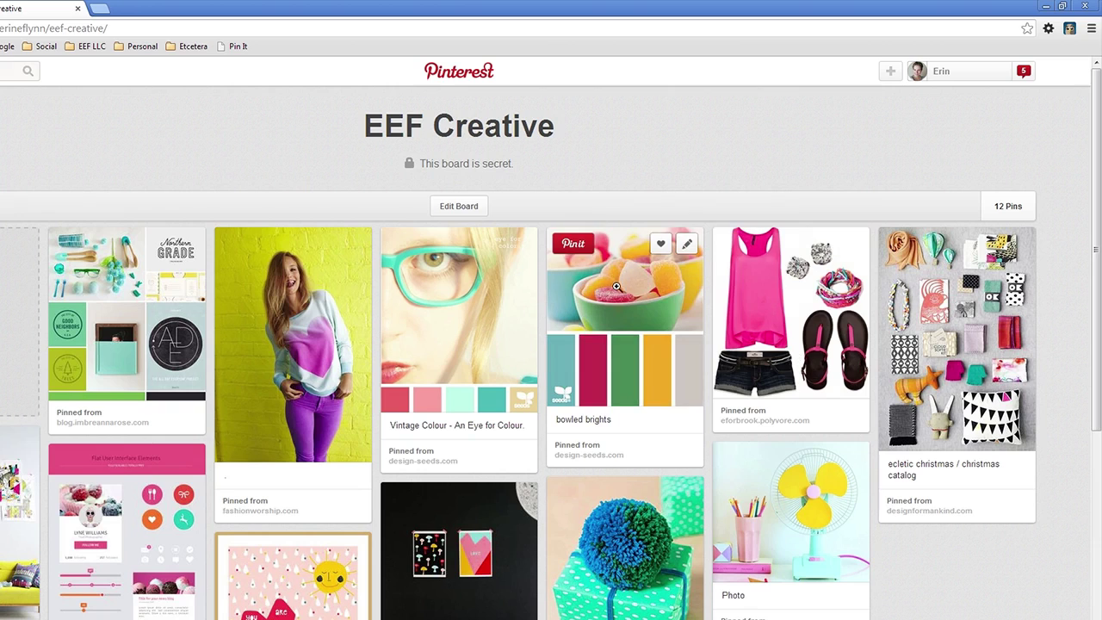
{"action": "scroll", "coordinate": [499, 270], "scroll_direction": "down", "scroll_amount": 2}
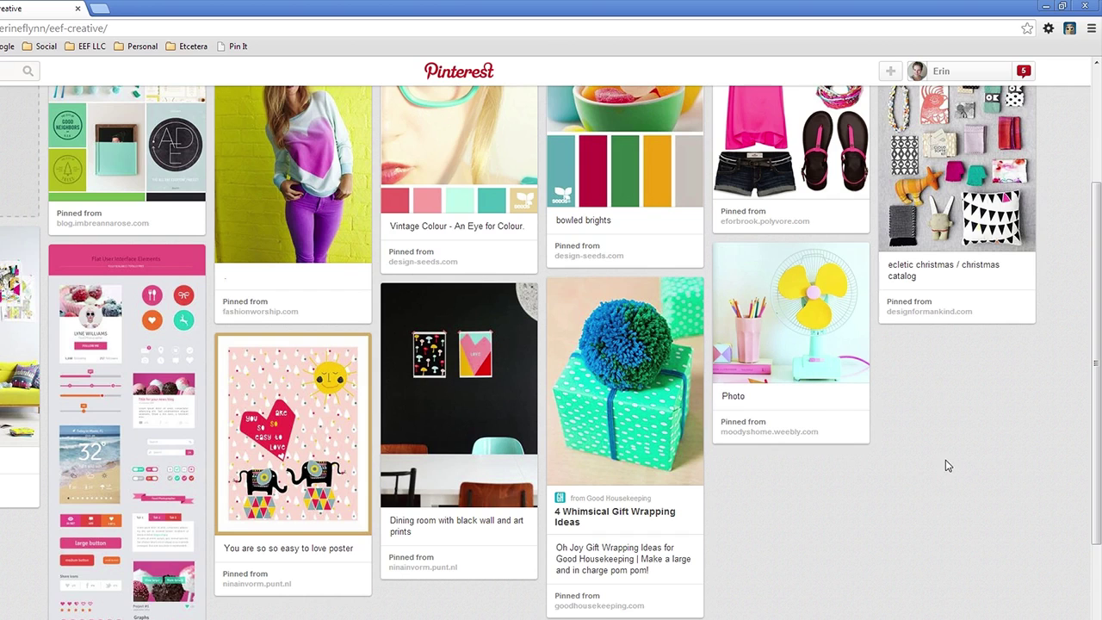
{"action": "scroll", "coordinate": [944, 465], "scroll_direction": "up", "scroll_amount": 3}
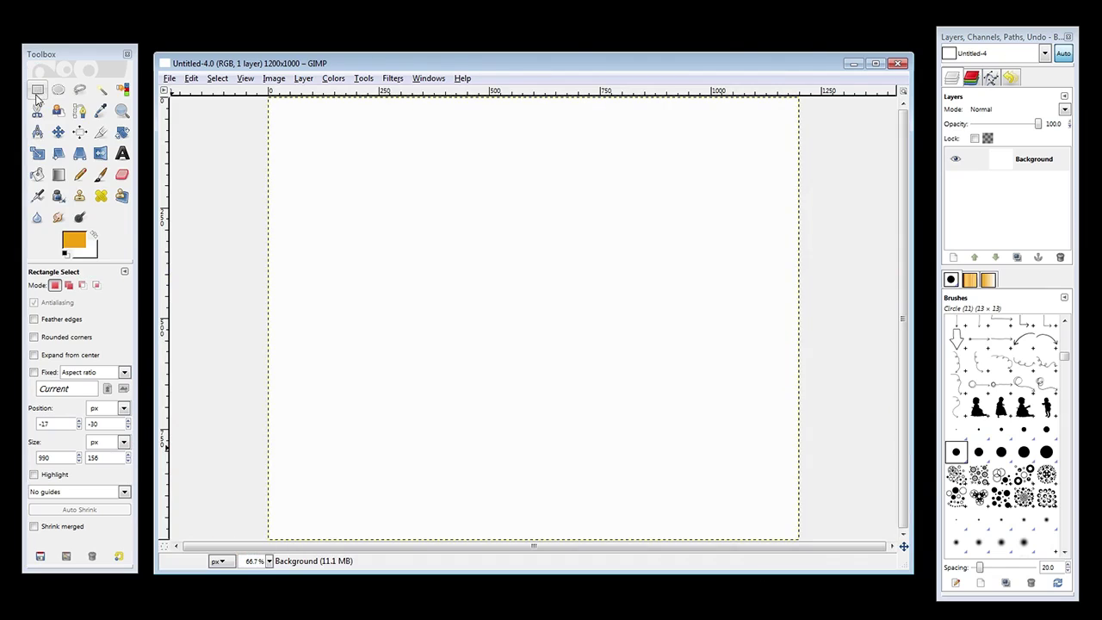
Select a rectangle of about 996 × 846 px inside the canvas, with a margin all around, and invert the selection.
{"action": "left_click", "coordinate": [37, 93]}
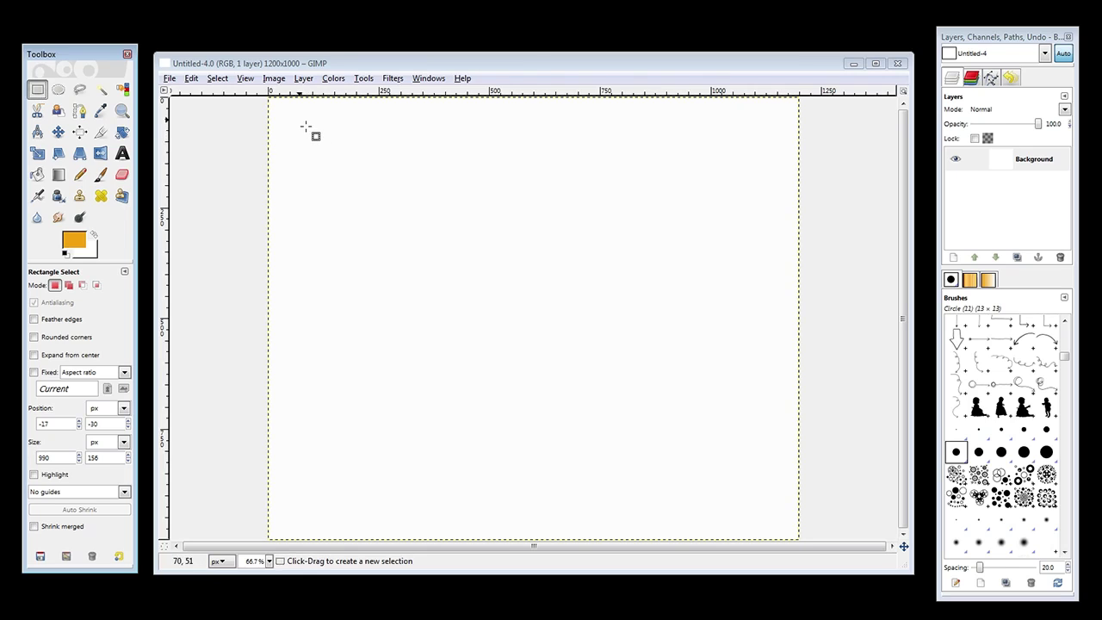
{"action": "left_click_drag", "start_coordinate": [295, 120], "coordinate": [773, 515]}
{"action": "left_click_drag", "start_coordinate": [318, 142], "coordinate": [327, 160]}
{"action": "left_click_drag", "start_coordinate": [763, 238], "coordinate": [751, 249]}
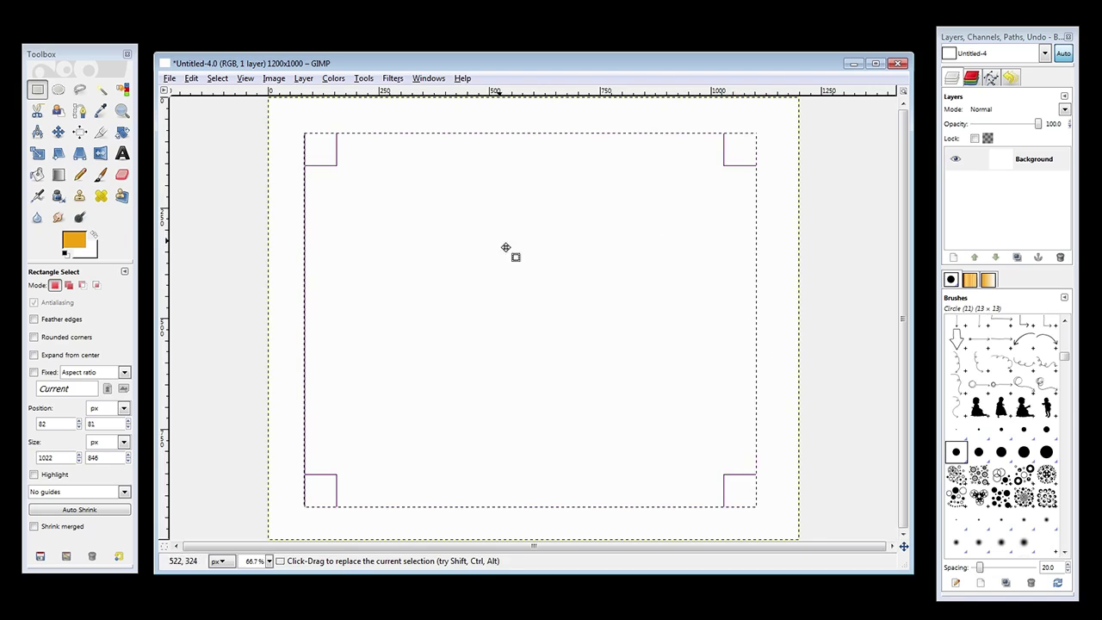
{"action": "left_click_drag", "start_coordinate": [328, 272], "coordinate": [343, 274]}
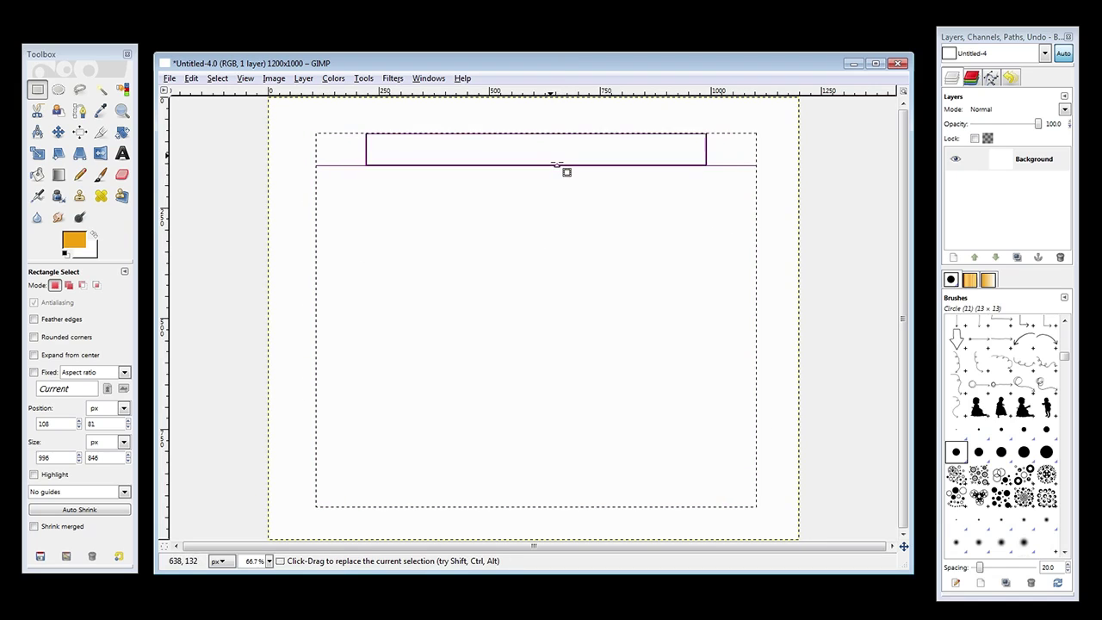
{"action": "left_click", "coordinate": [221, 79]}
{"action": "left_click", "coordinate": [258, 126]}
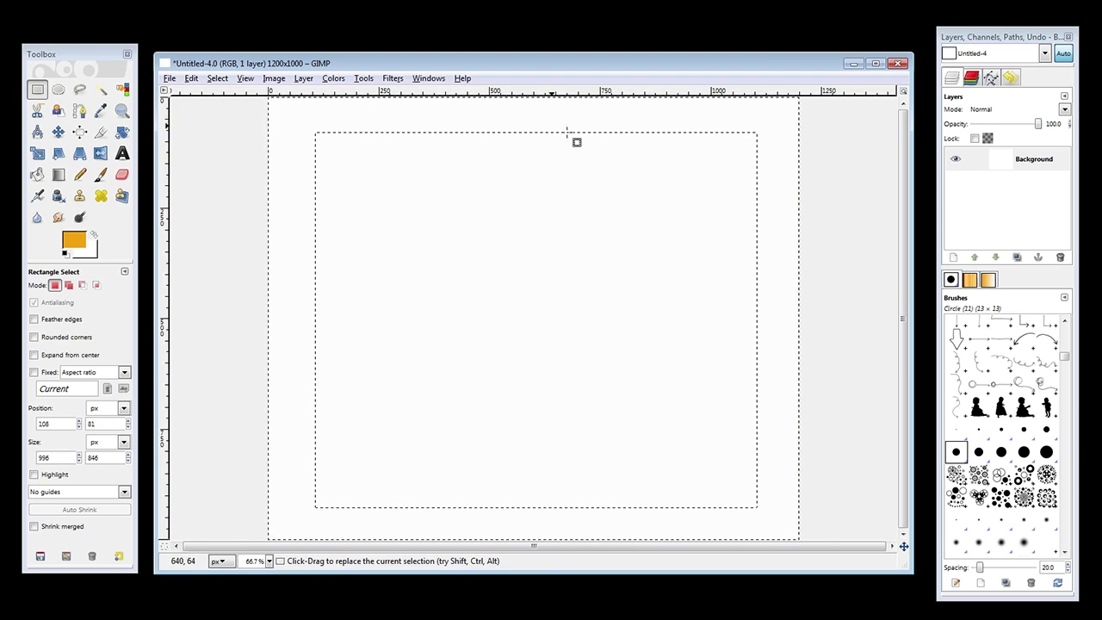
Set the foreground color to eaeaea, bucket-fill the selected margin around the page area, and clear the selection.
{"action": "left_click", "coordinate": [82, 245]}
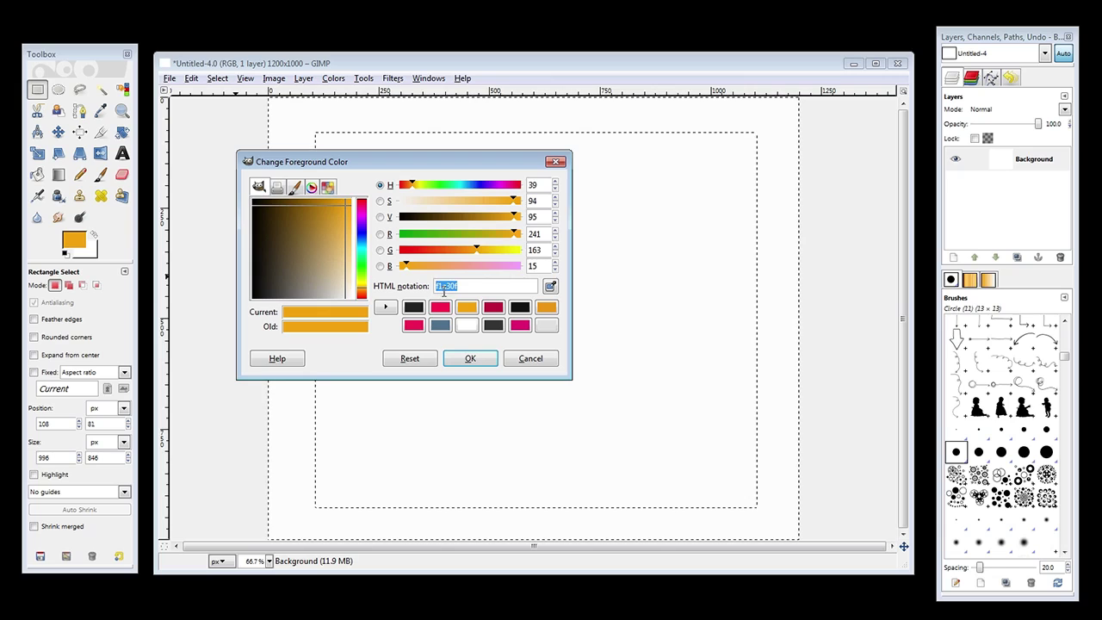
{"action": "left_click_drag", "start_coordinate": [342, 222], "coordinate": [339, 301]}
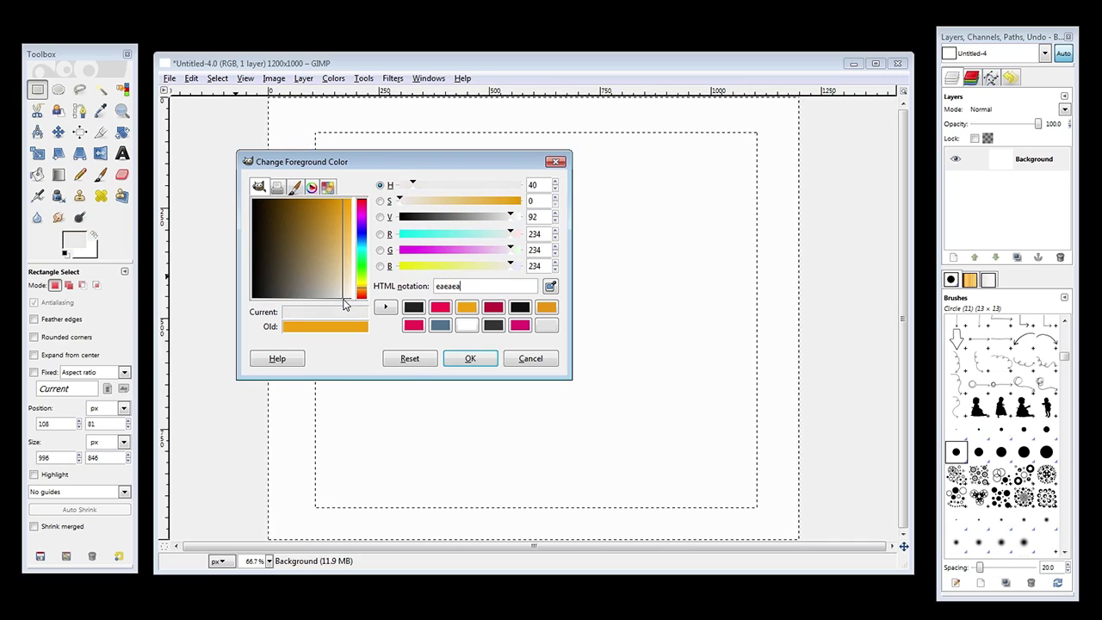
{"action": "left_click", "coordinate": [479, 360]}
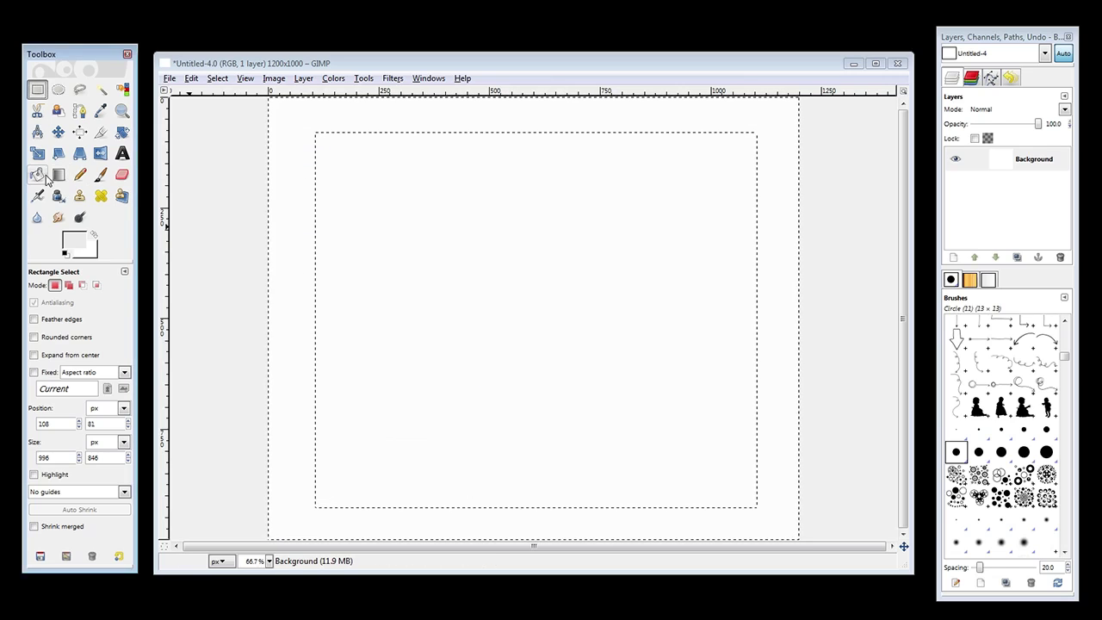
{"action": "left_click", "coordinate": [38, 175]}
{"action": "left_click", "coordinate": [290, 168]}
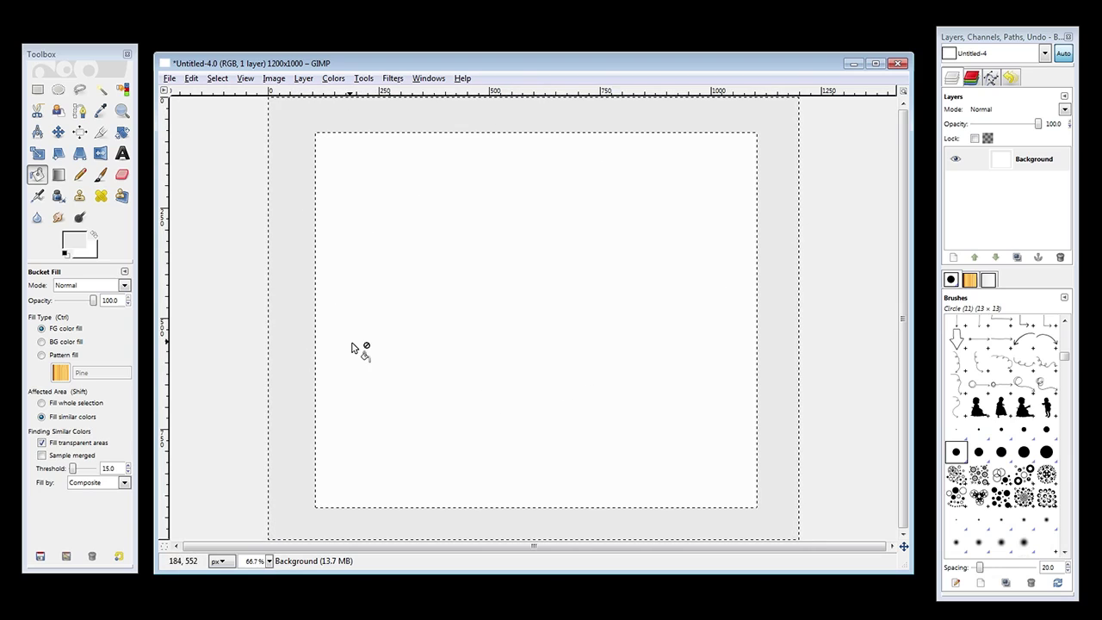
{"action": "left_click", "coordinate": [221, 79]}
{"action": "left_click", "coordinate": [237, 108]}
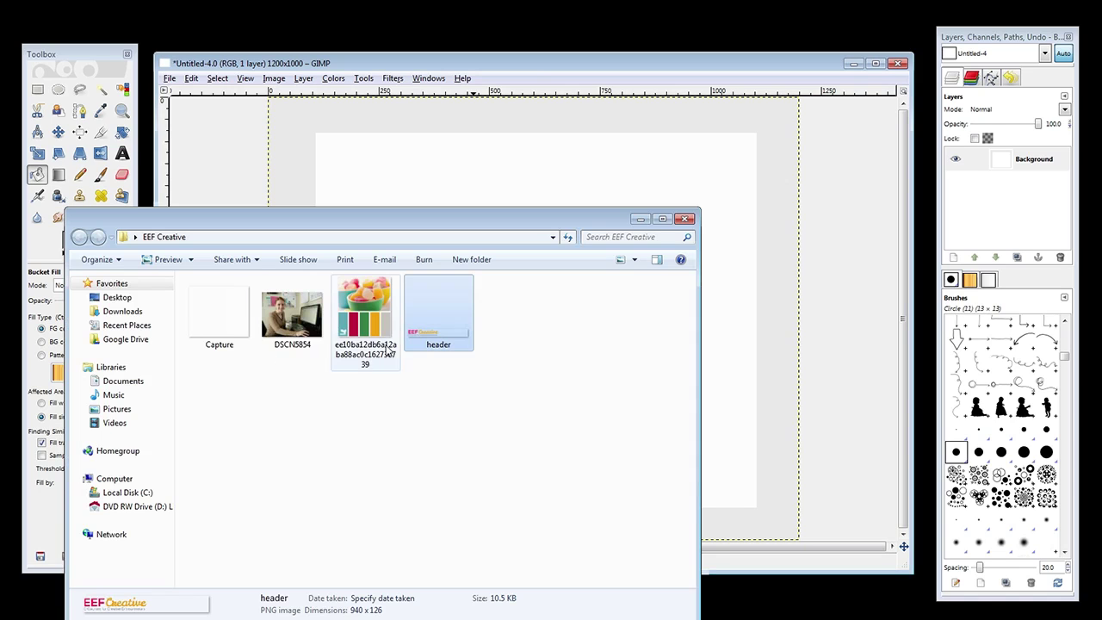
Open the header PNG from the EEF Creative folder in GIMP and move its window fully into view.
{"action": "left_click", "coordinate": [438, 342]}
{"action": "right_click", "coordinate": [439, 343]}
{"action": "left_click", "coordinate": [368, 288]}
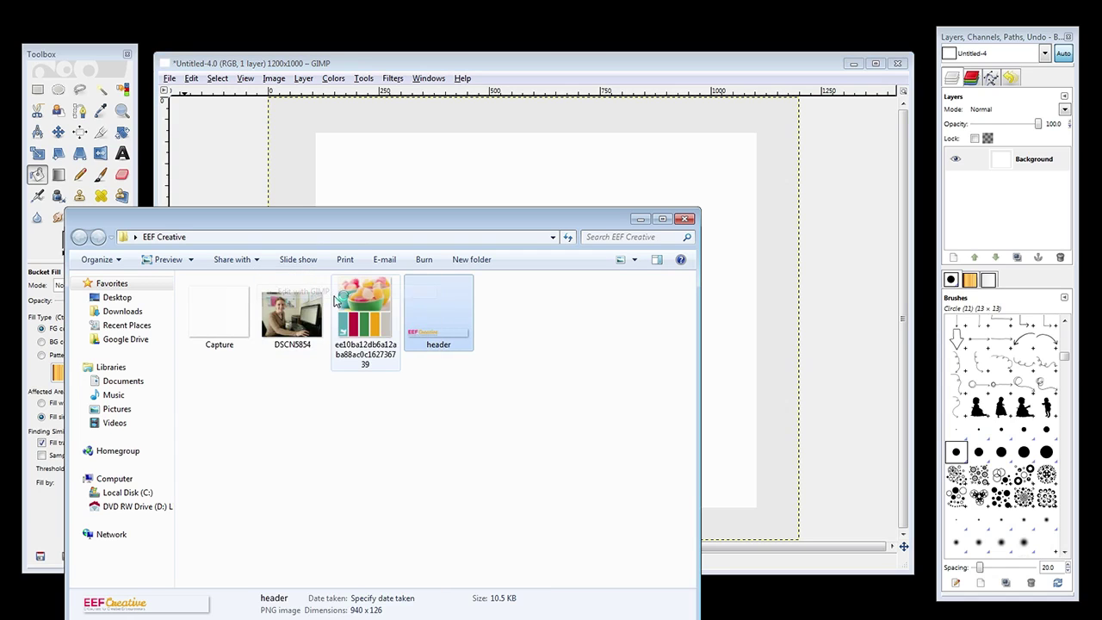
{"action": "left_click", "coordinate": [332, 53]}
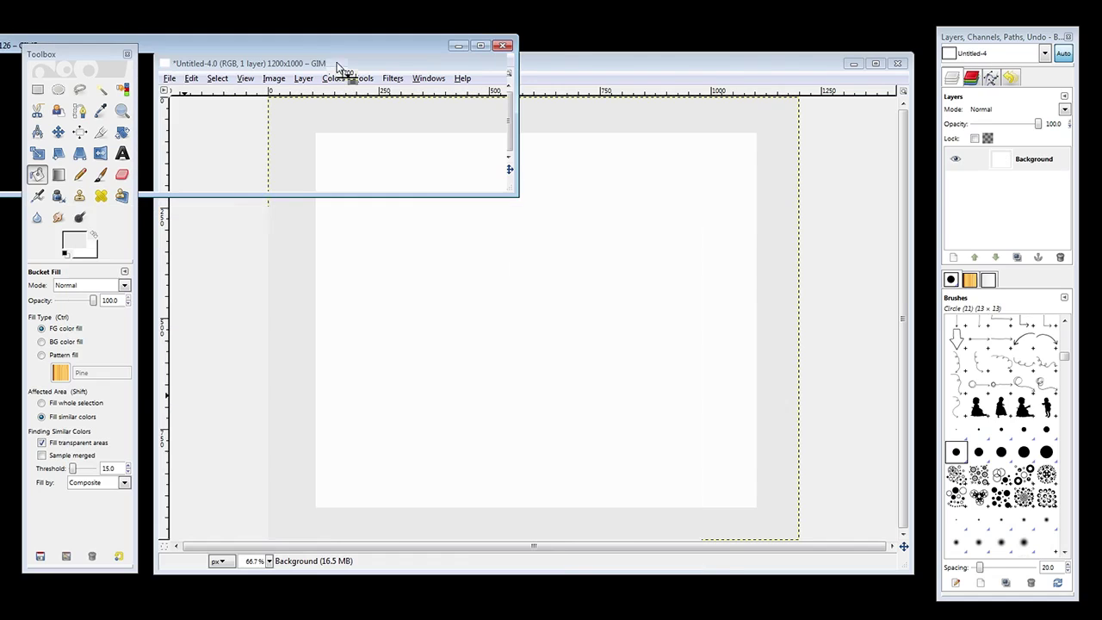
{"action": "left_click_drag", "start_coordinate": [331, 54], "coordinate": [605, 158]}
Copy the entire header image to the clipboard and close it without saving.
{"action": "left_click", "coordinate": [212, 167]}
{"action": "left_click", "coordinate": [226, 182]}
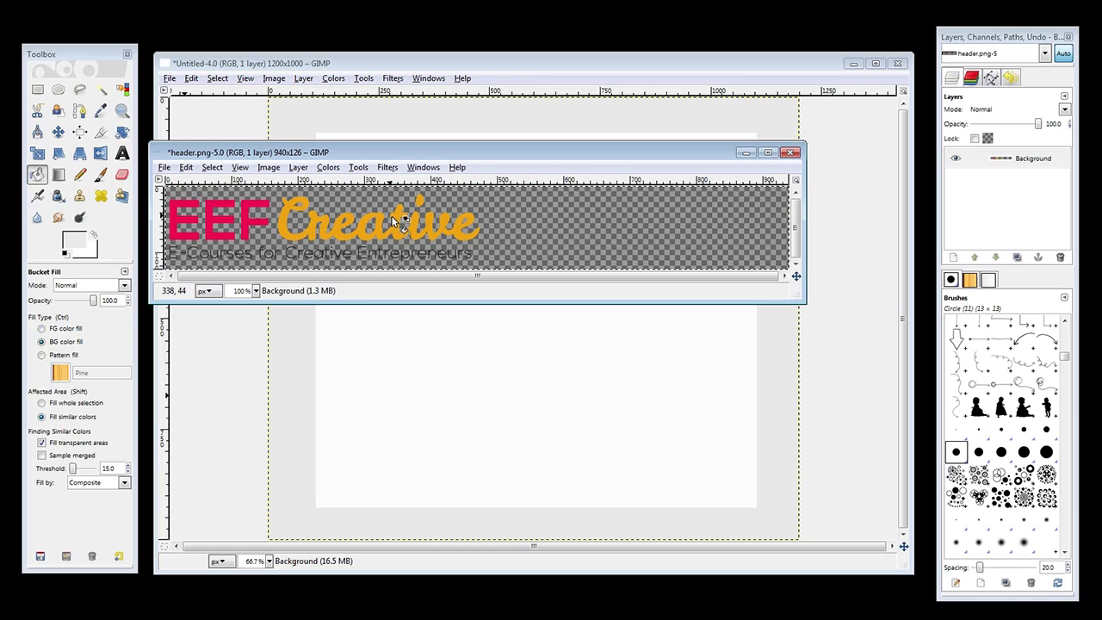
{"action": "key", "text": "ctrl+c"}
{"action": "left_click", "coordinate": [789, 152]}
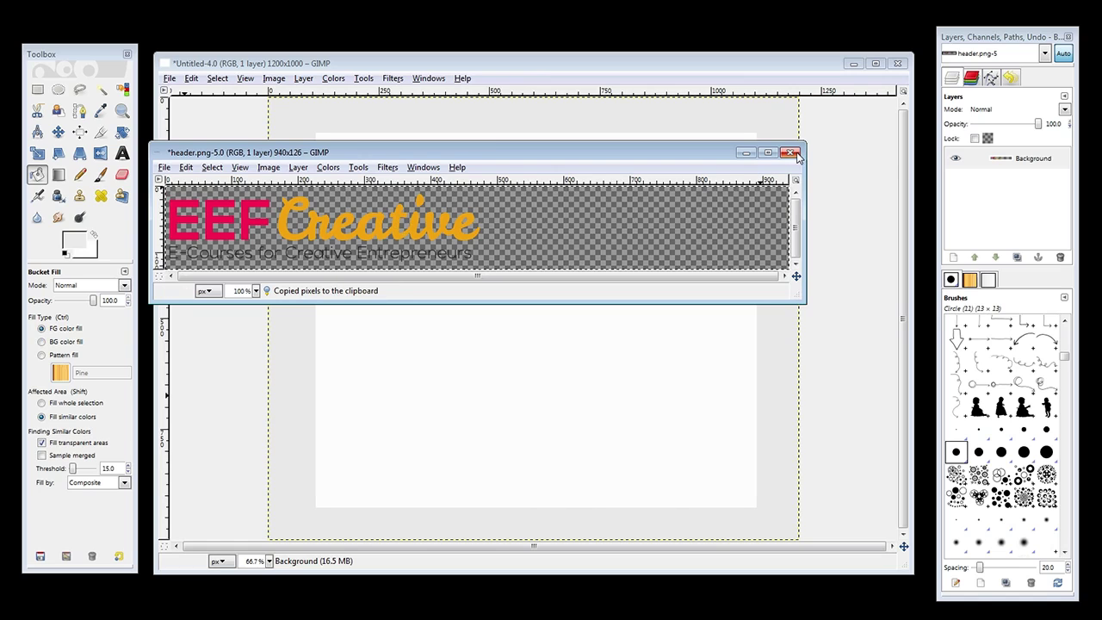
{"action": "left_click", "coordinate": [487, 284]}
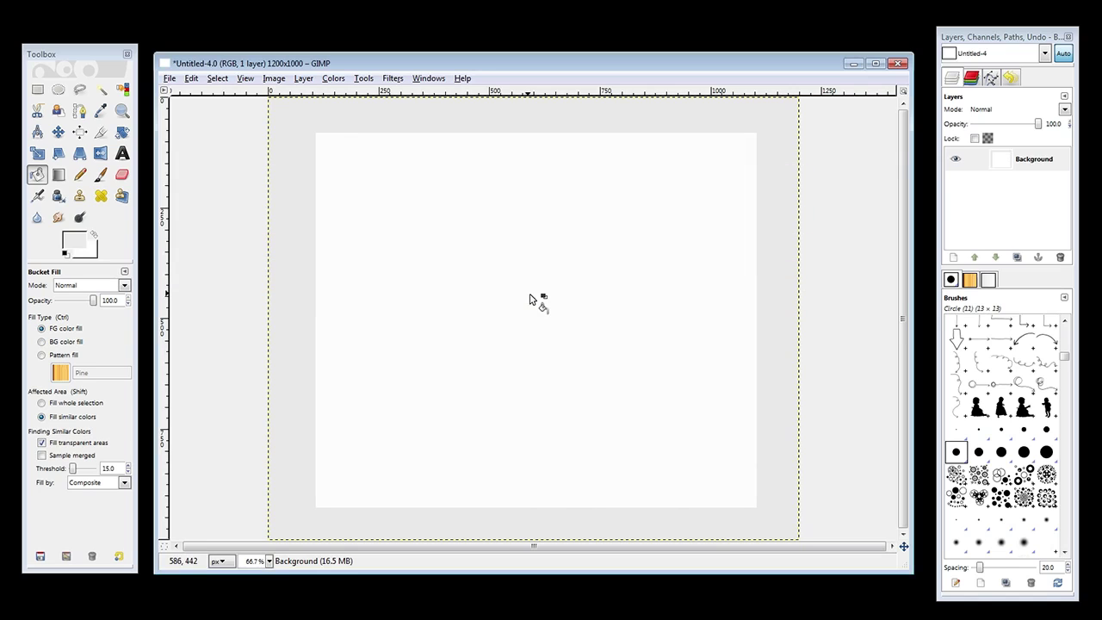
Paste the copied header as a new layer and move the logo into the upper-left corner of the white page area.
{"action": "left_click", "coordinate": [191, 79]}
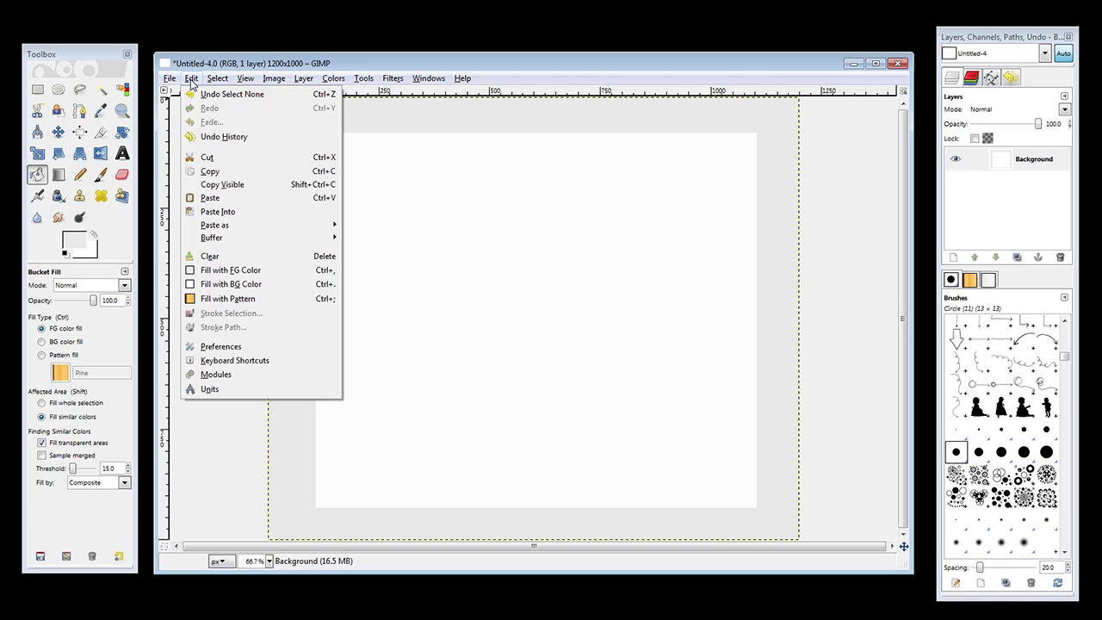
{"action": "mouse_move", "coordinate": [220, 225]}
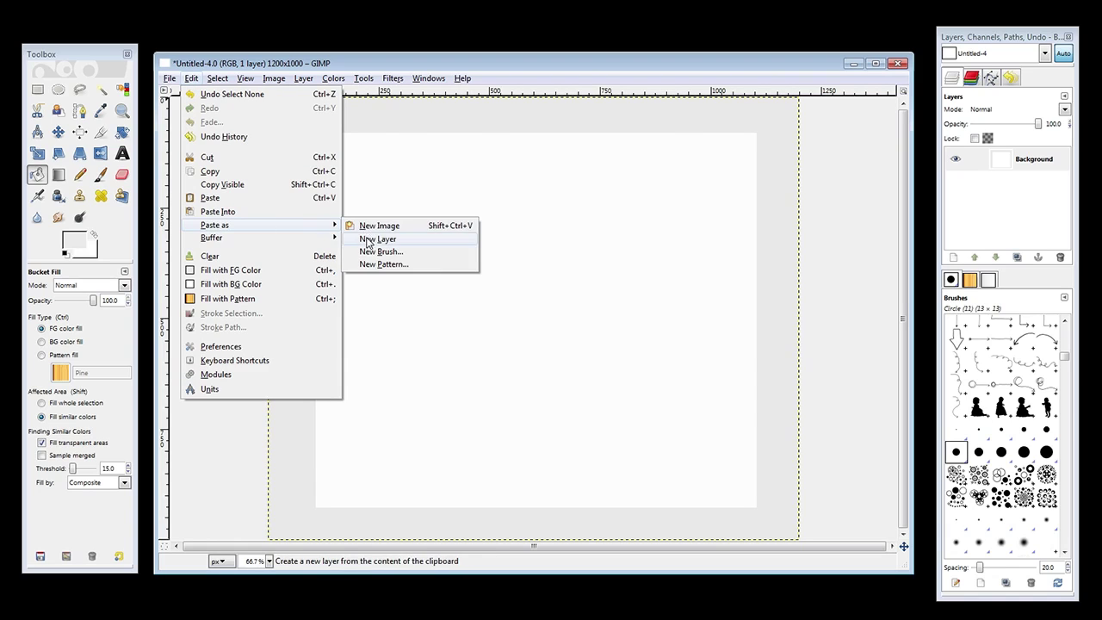
{"action": "left_click", "coordinate": [367, 239]}
{"action": "left_click", "coordinate": [58, 131]}
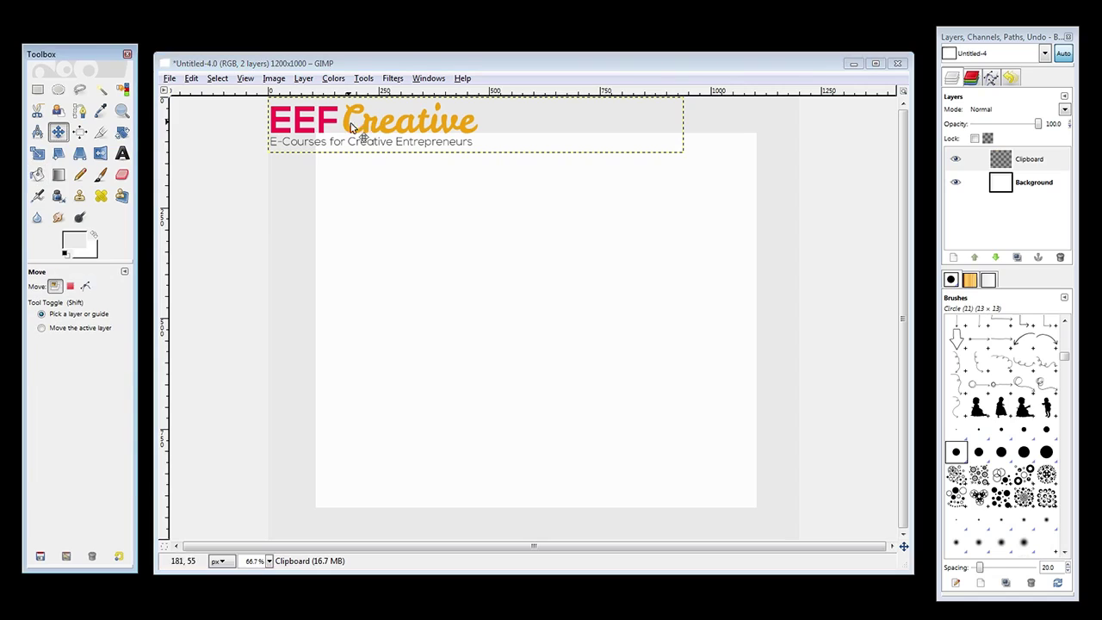
{"action": "left_click_drag", "start_coordinate": [336, 127], "coordinate": [390, 135]}
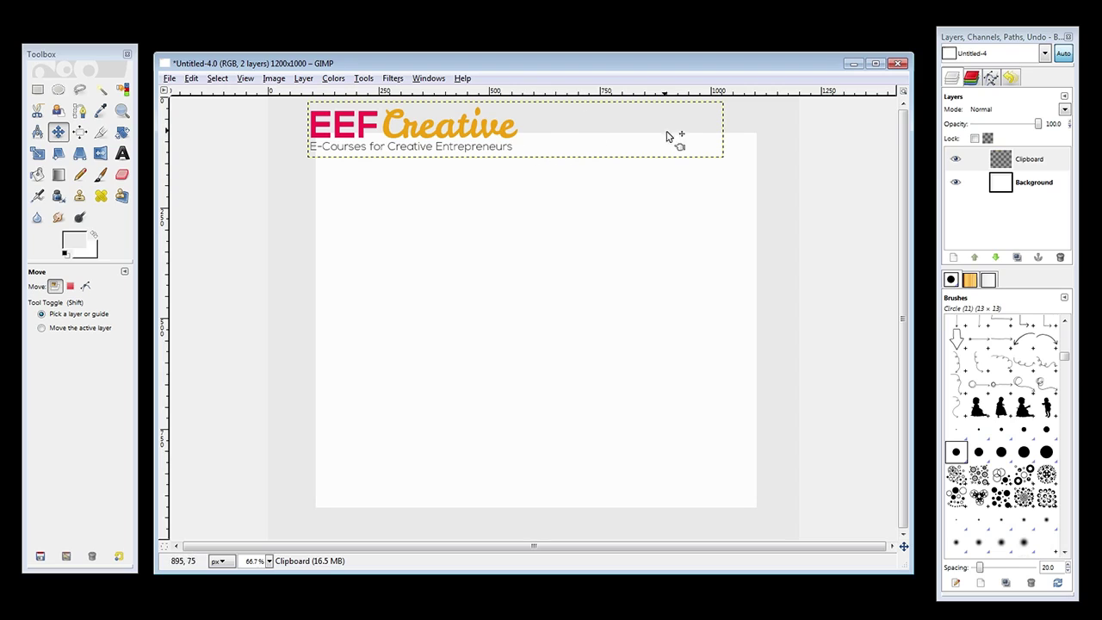
{"action": "left_click_drag", "start_coordinate": [390, 126], "coordinate": [397, 160]}
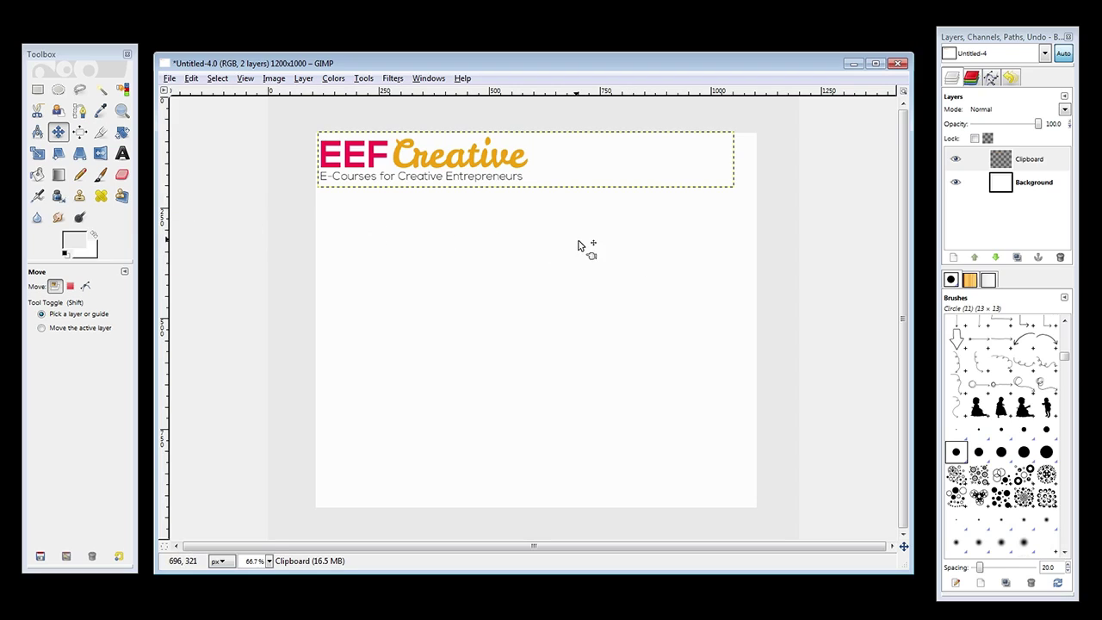
Select a horizontal strip of about 987 × 39 px directly below the logo, spanning the white page area.
{"action": "left_click", "coordinate": [38, 90]}
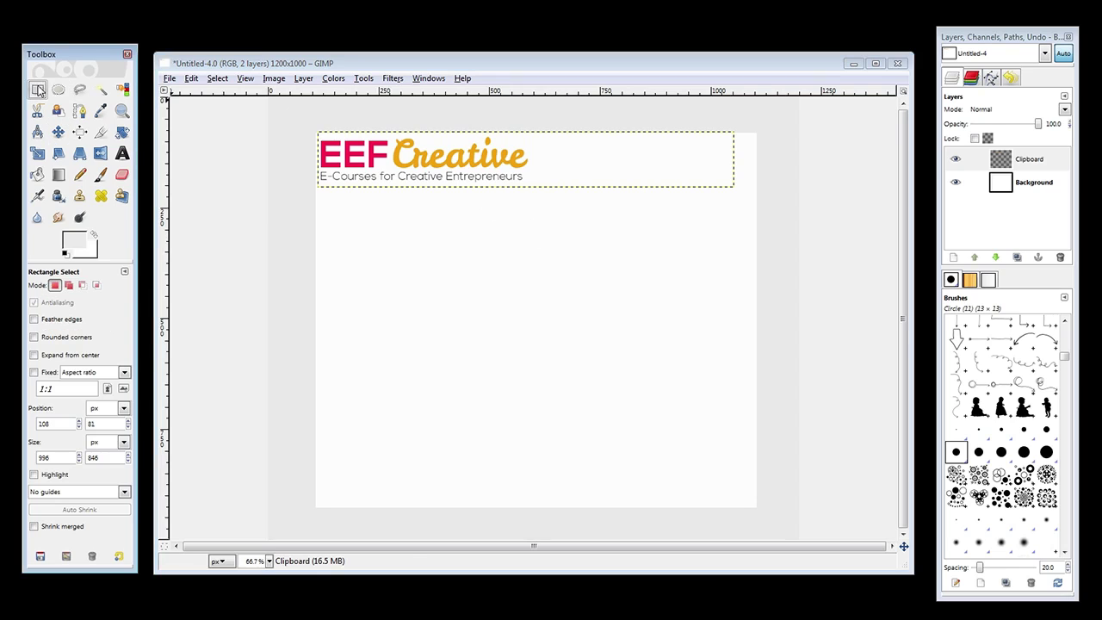
{"action": "left_click", "coordinate": [324, 196]}
{"action": "left_click_drag", "start_coordinate": [324, 196], "coordinate": [689, 205]}
{"action": "left_click_drag", "start_coordinate": [754, 210], "coordinate": [760, 212]}
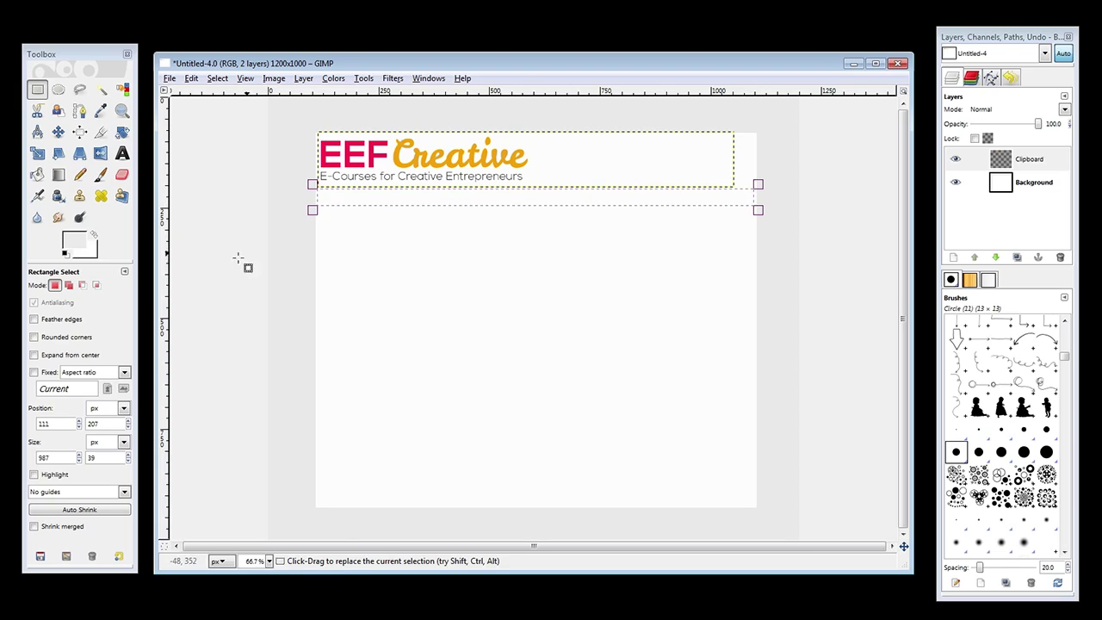
Choose Bucket Fill and set the foreground color to dark gray 333333, consulting the EEF Creative Pinterest board for color ideas.
{"action": "left_click", "coordinate": [38, 176]}
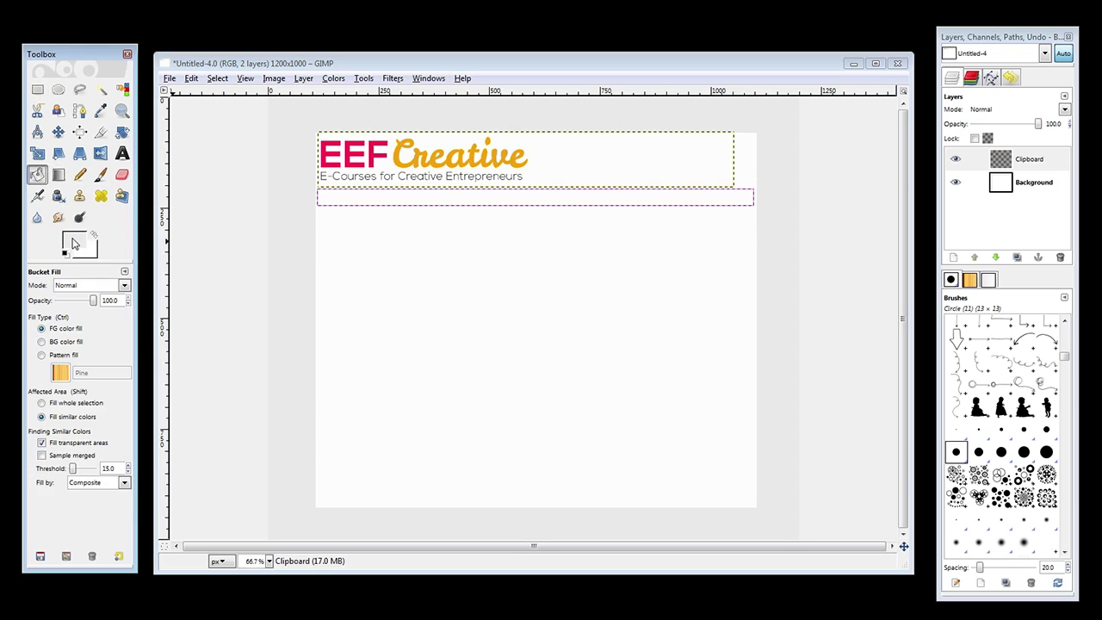
{"action": "left_click", "coordinate": [74, 244]}
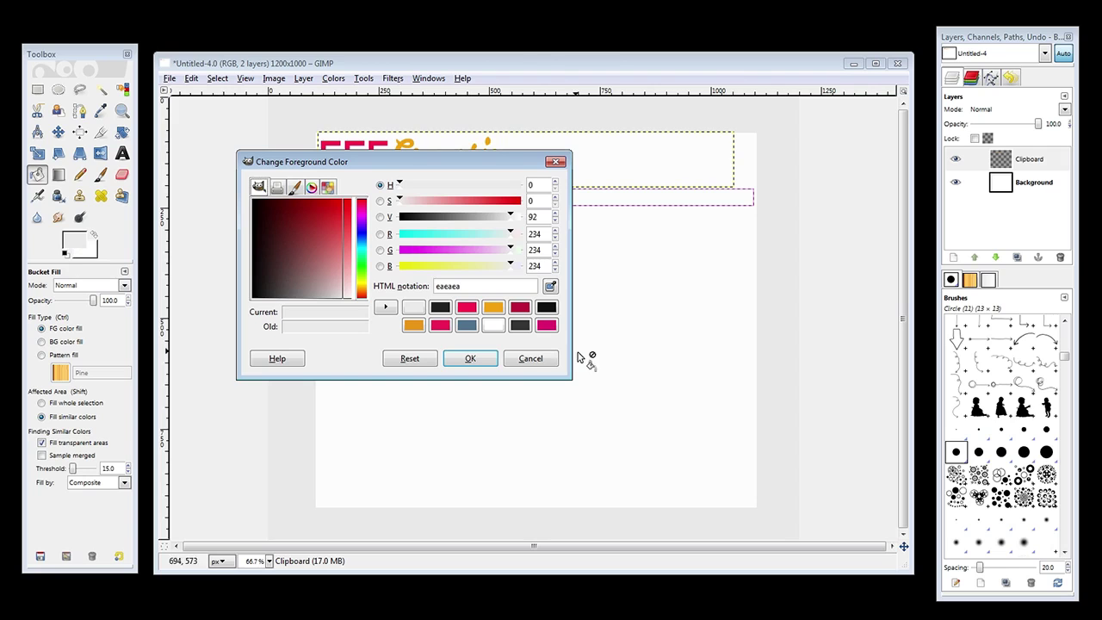
{"action": "left_click", "coordinate": [536, 360]}
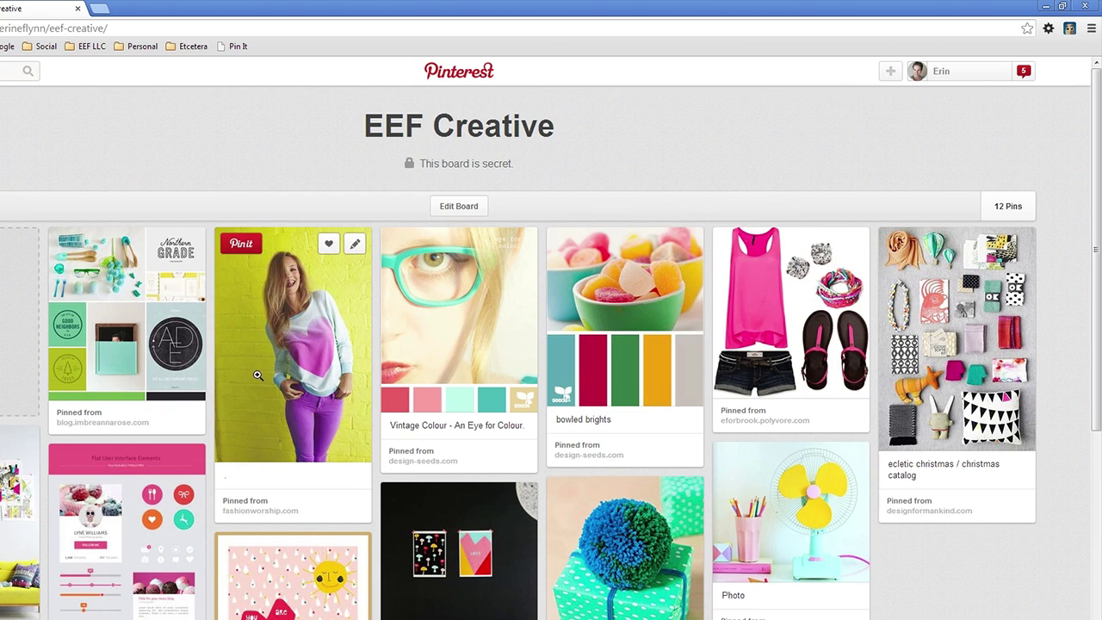
{"action": "scroll", "coordinate": [645, 387], "scroll_direction": "down", "scroll_amount": 3}
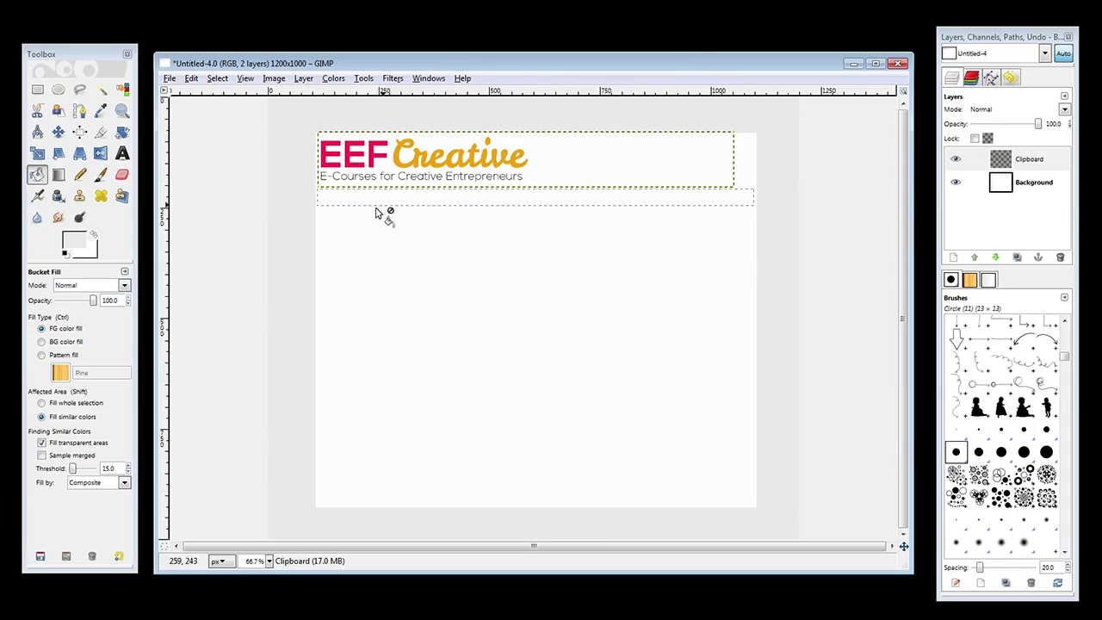
{"action": "left_click", "coordinate": [73, 246]}
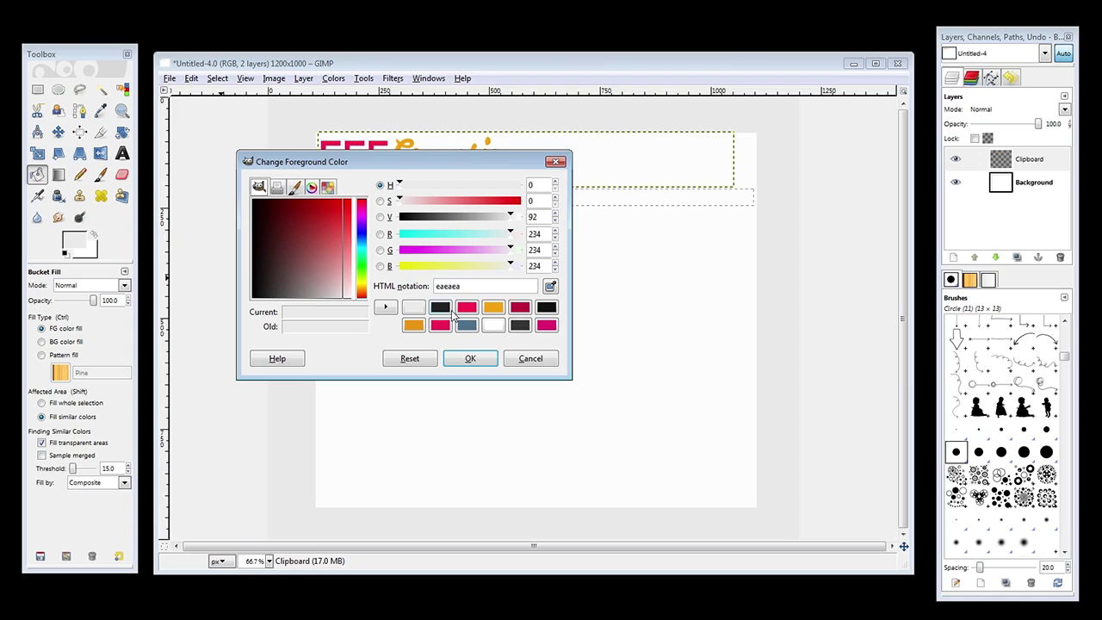
{"action": "left_click", "coordinate": [440, 307]}
{"action": "left_click", "coordinate": [550, 311]}
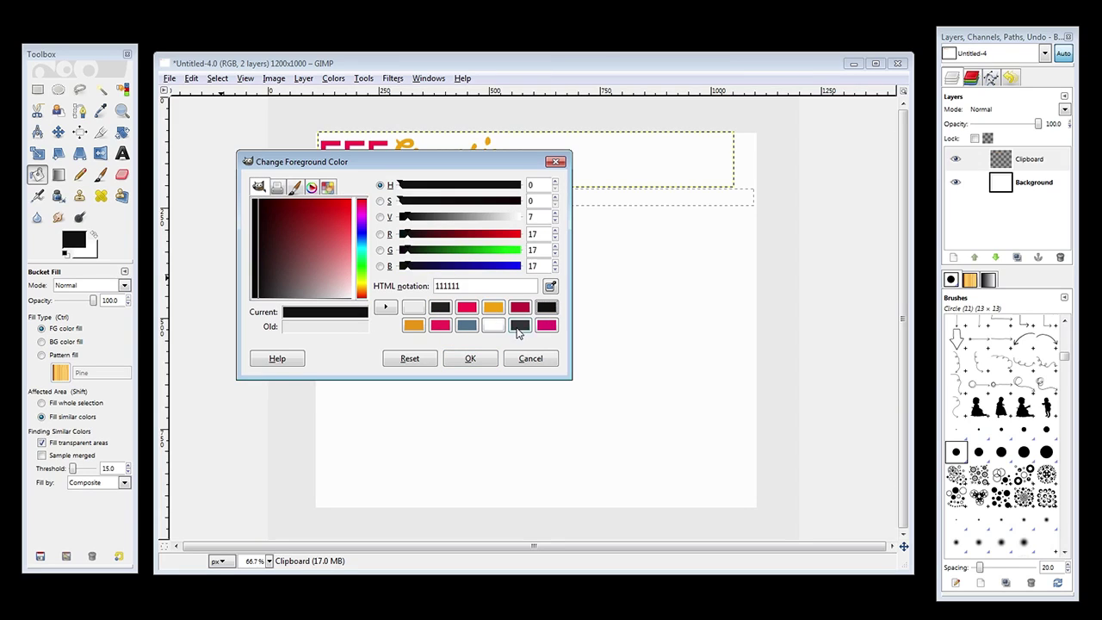
{"action": "left_click", "coordinate": [520, 326]}
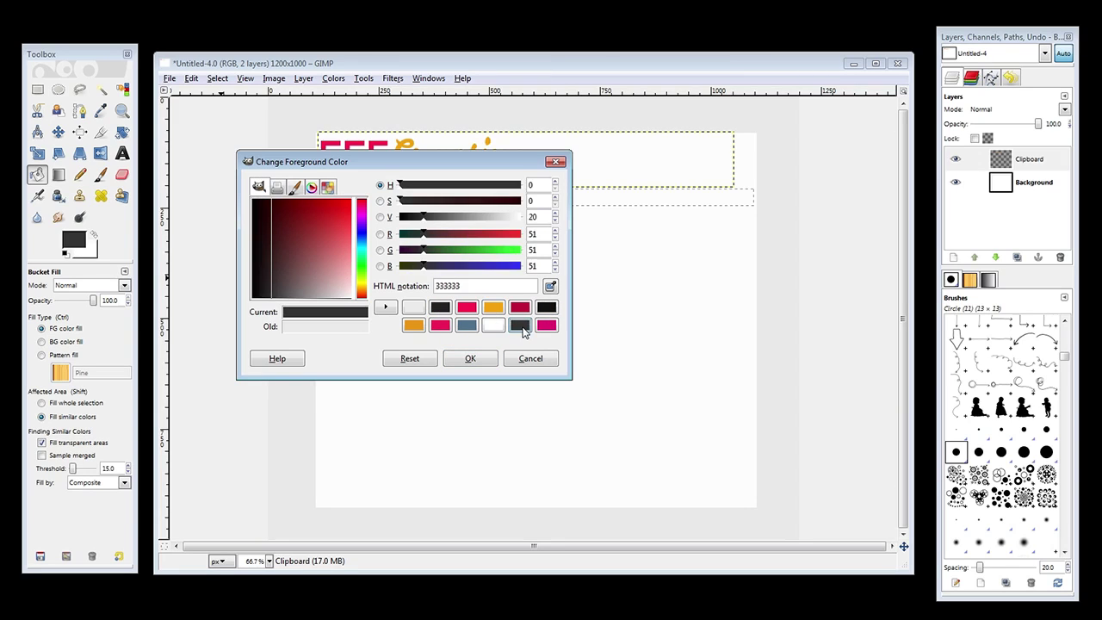
{"action": "left_click", "coordinate": [471, 358]}
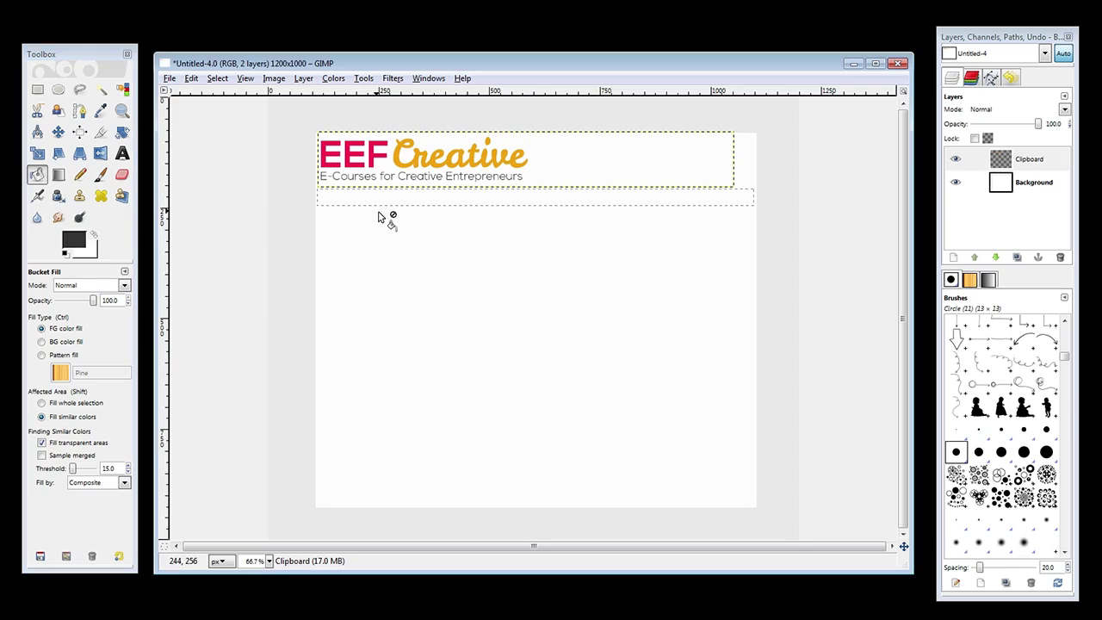
Add a new layer named Navigation and fill the selected strip on it with the dark gray foreground color.
{"action": "left_click", "coordinate": [1024, 160]}
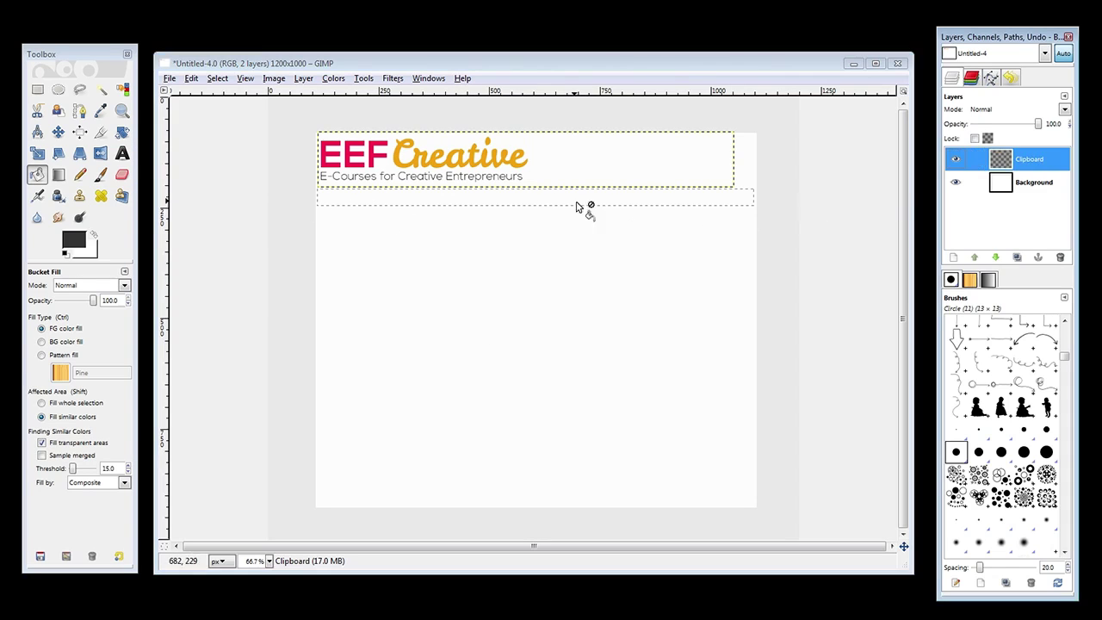
{"action": "left_click", "coordinate": [303, 79]}
{"action": "left_click", "coordinate": [310, 94]}
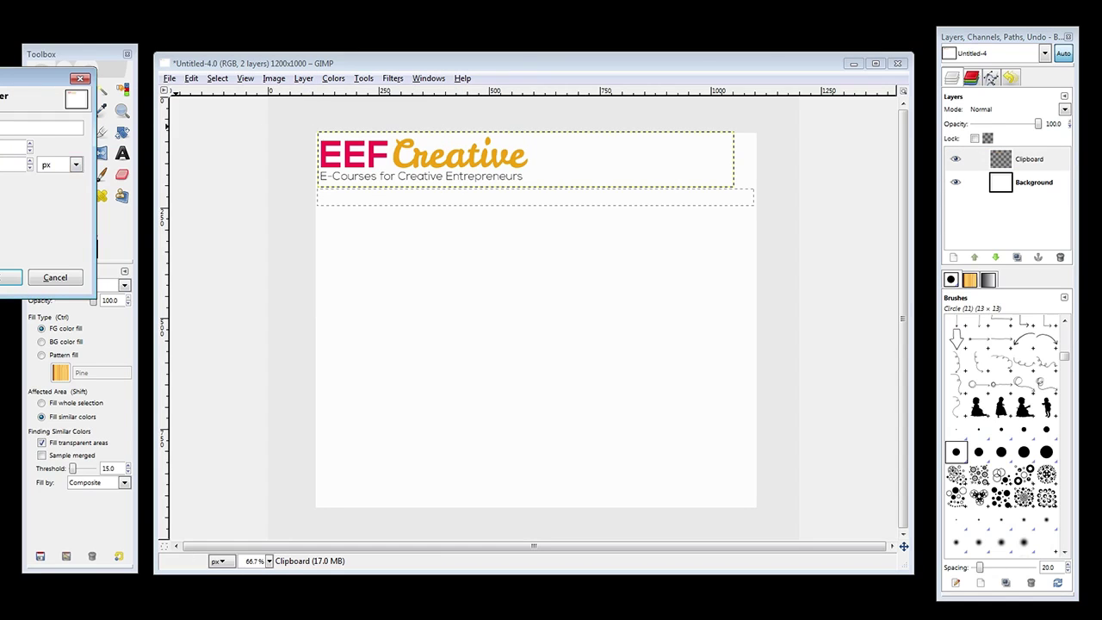
{"action": "left_click", "coordinate": [10, 277]}
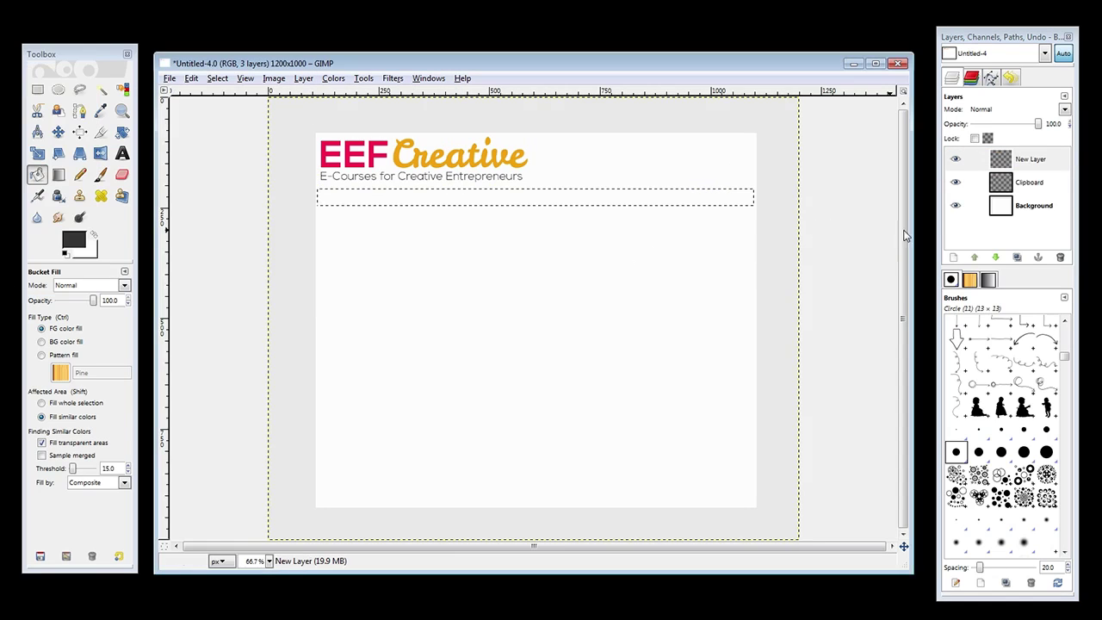
{"action": "left_click", "coordinate": [1037, 163]}
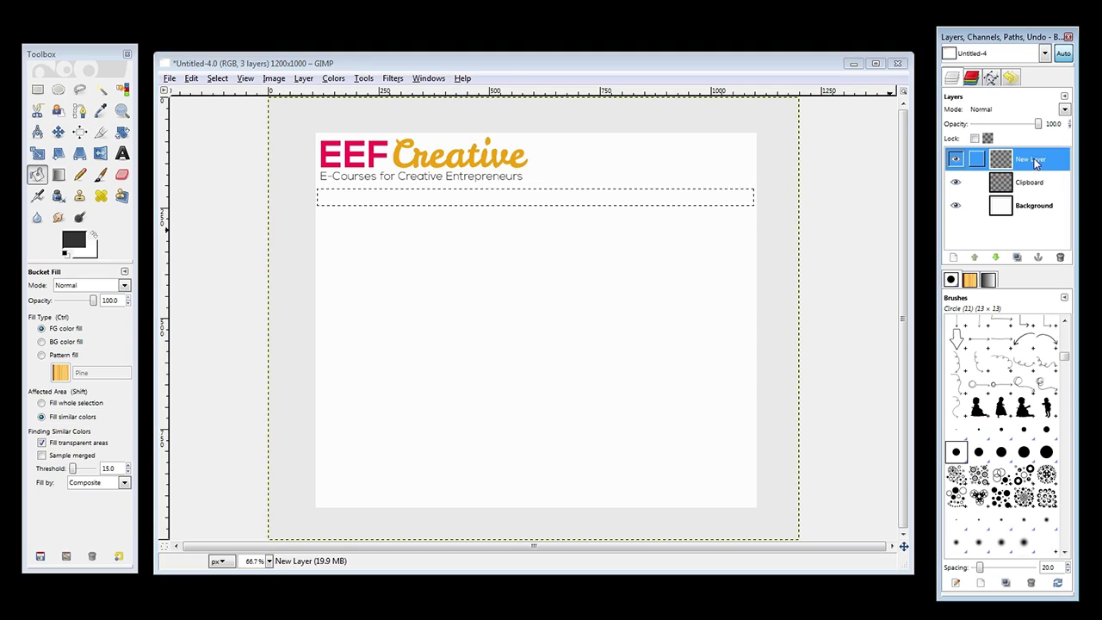
{"action": "double_click", "coordinate": [1032, 163]}
{"action": "type", "text": "Navigat"}
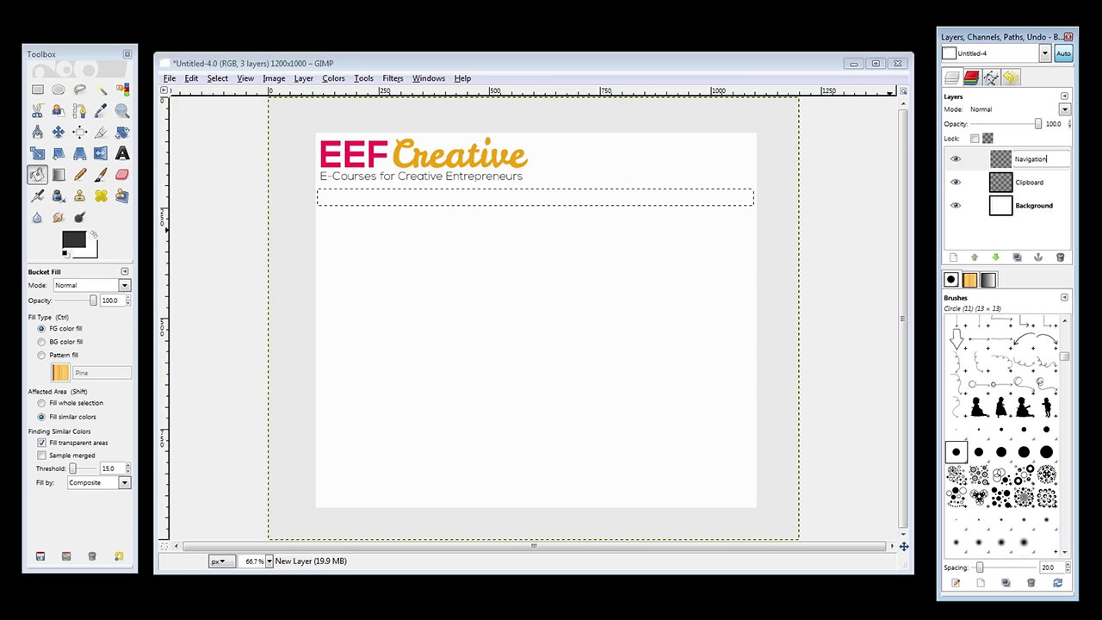
{"action": "type", "text": "ion"}
{"action": "key", "text": "Return"}
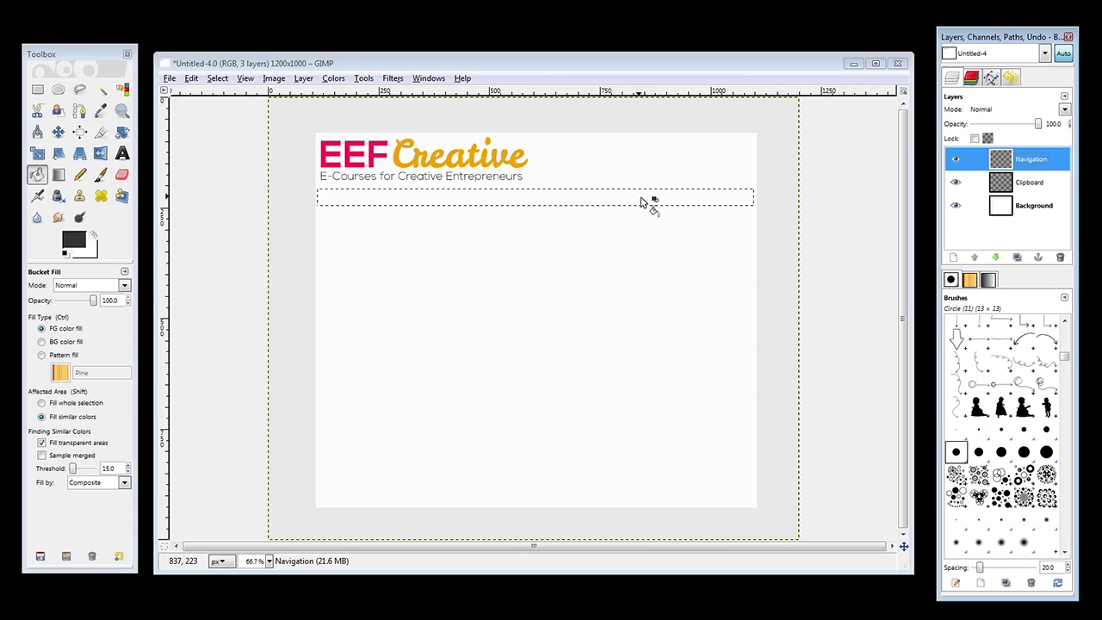
{"action": "left_click", "coordinate": [362, 197]}
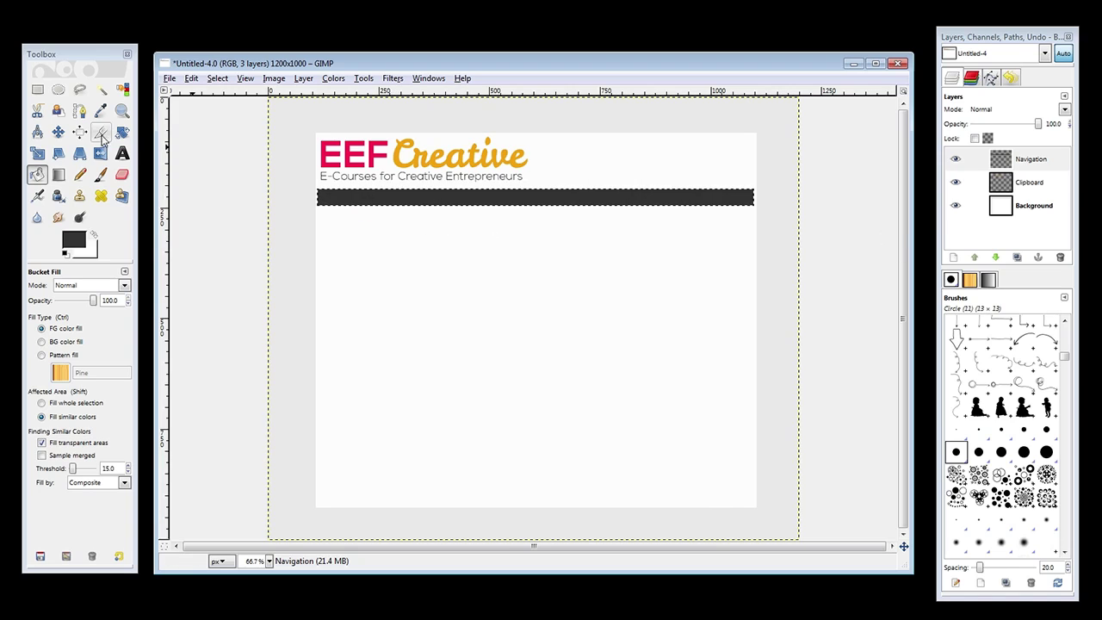
Shift the dark navigation bar slightly up and left beneath the logo, and clear the selection.
{"action": "left_click", "coordinate": [58, 131]}
{"action": "mouse_move", "coordinate": [654, 206]}
{"action": "left_mouse_down"}
{"action": "mouse_move", "coordinate": [660, 253]}
{"action": "mouse_move", "coordinate": [646, 221]}
{"action": "mouse_move", "coordinate": [664, 208]}
{"action": "left_mouse_up"}
{"action": "left_click", "coordinate": [217, 78]}
{"action": "left_click", "coordinate": [228, 111]}
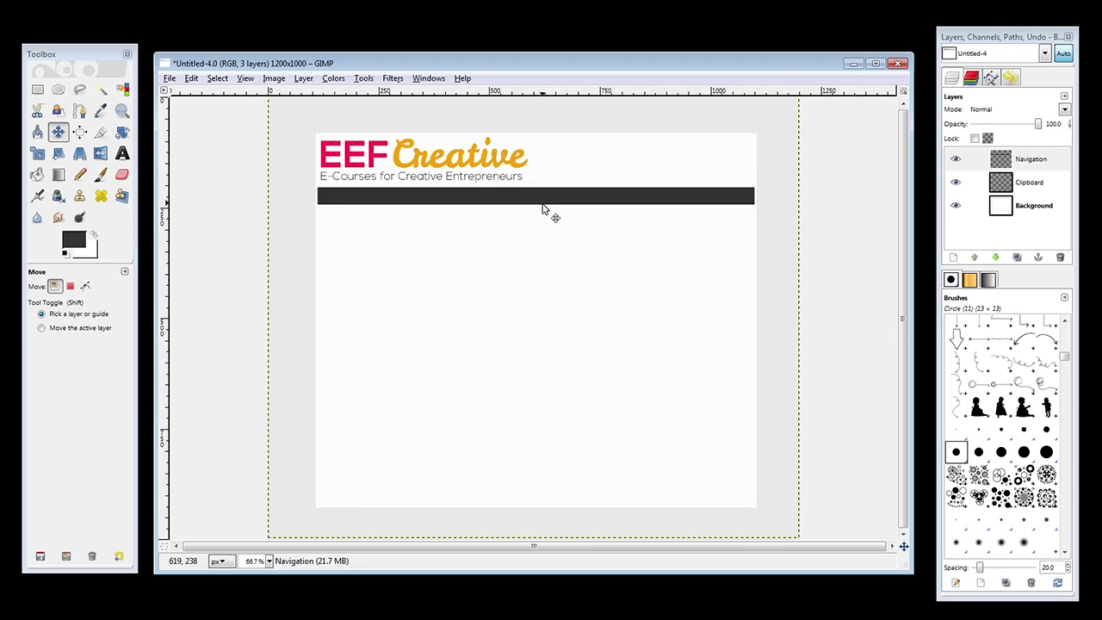
{"action": "key", "text": "Left"}
{"action": "key", "text": "Left"}
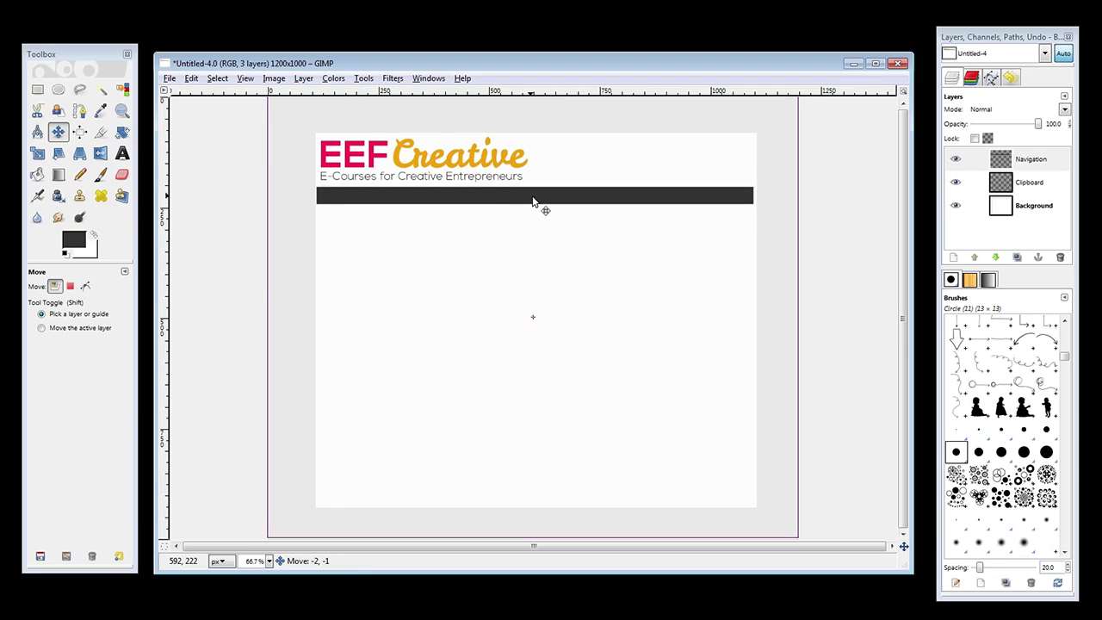
Prepare the Text tool with white as the text color and Sans as the font.
{"action": "left_click", "coordinate": [121, 154]}
{"action": "left_click", "coordinate": [94, 237]}
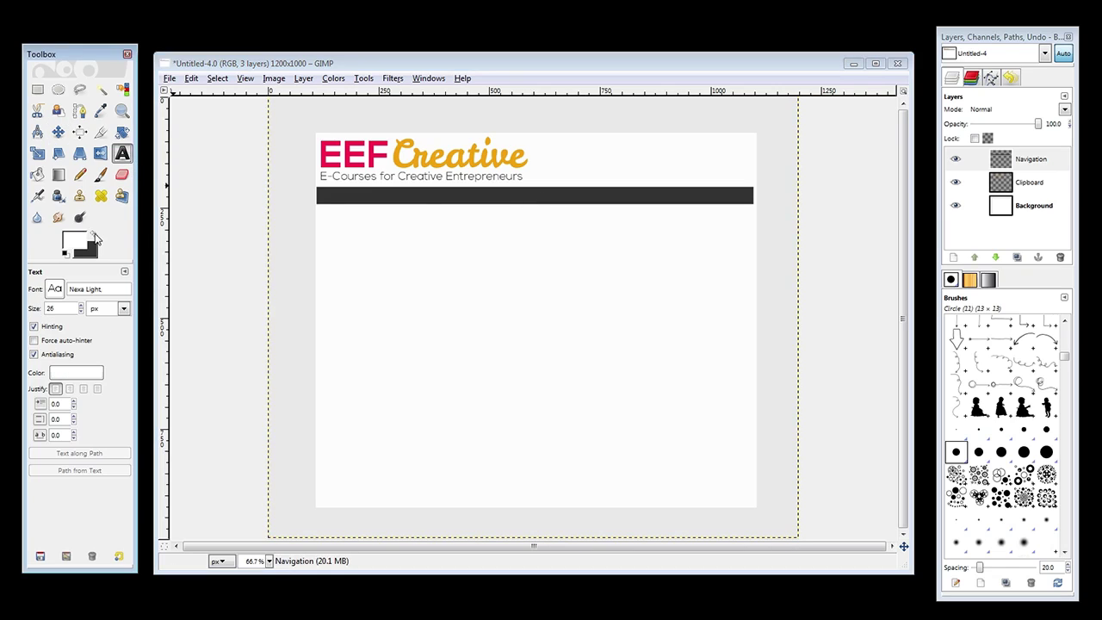
{"action": "left_click_drag", "start_coordinate": [104, 289], "coordinate": [68, 290]}
{"action": "type", "text": "Sa"}
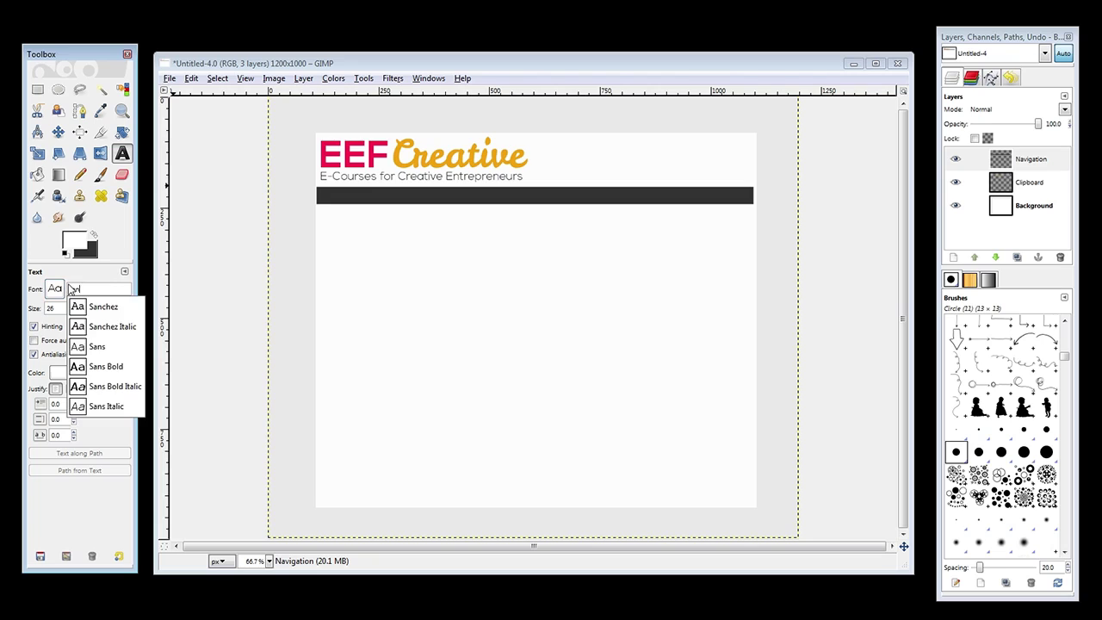
{"action": "left_click", "coordinate": [97, 346]}
Add the menu text HOME ABOUT ECOURSES CONTACT and fit its text box to about 975 × 44 px over the navigation bar.
{"action": "left_click", "coordinate": [334, 195]}
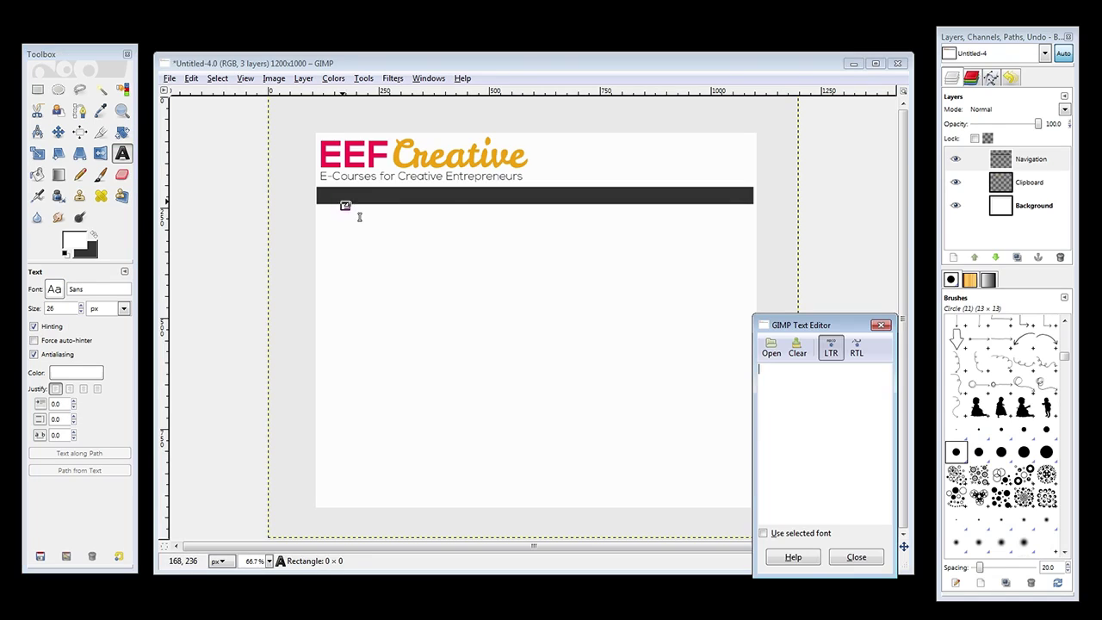
{"action": "type", "text": "H"}
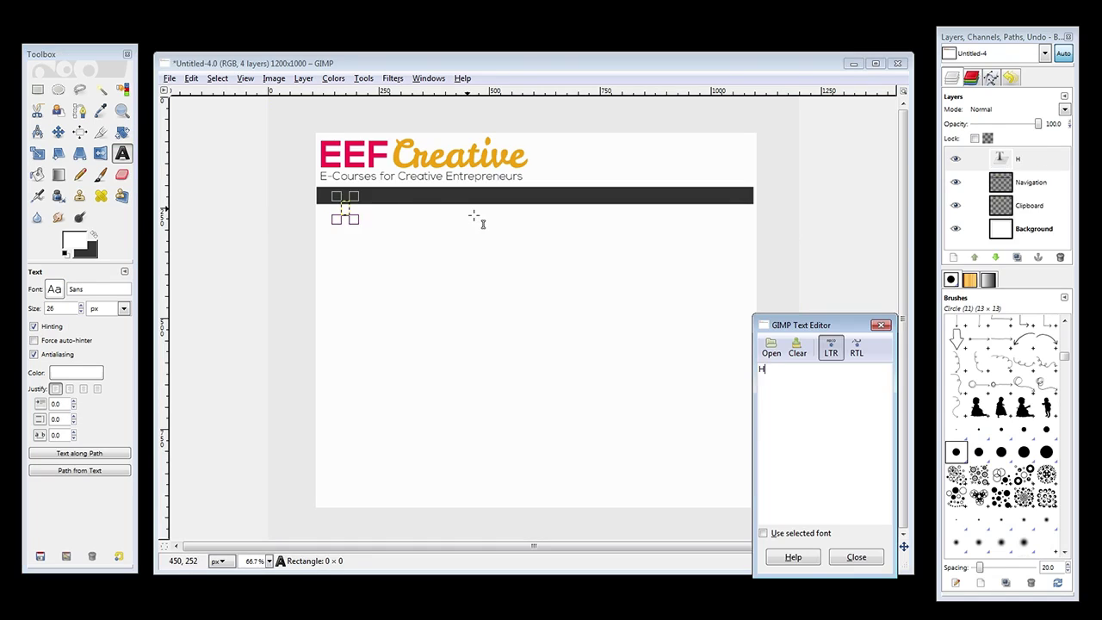
{"action": "type", "text": "OME ABOUT "}
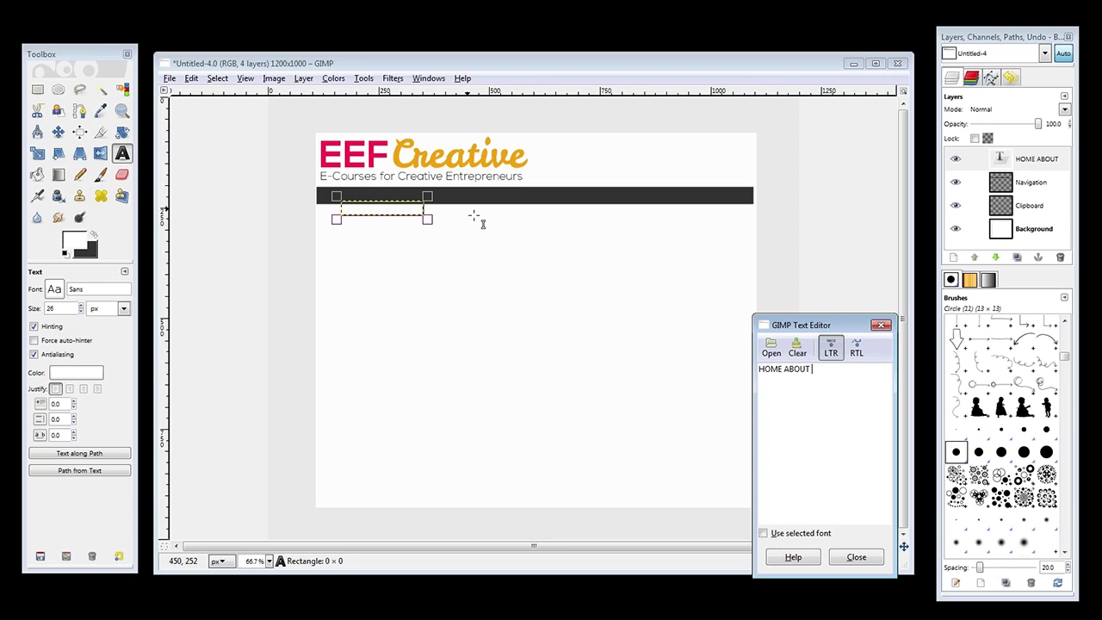
{"action": "type", "text": "ECOUR"}
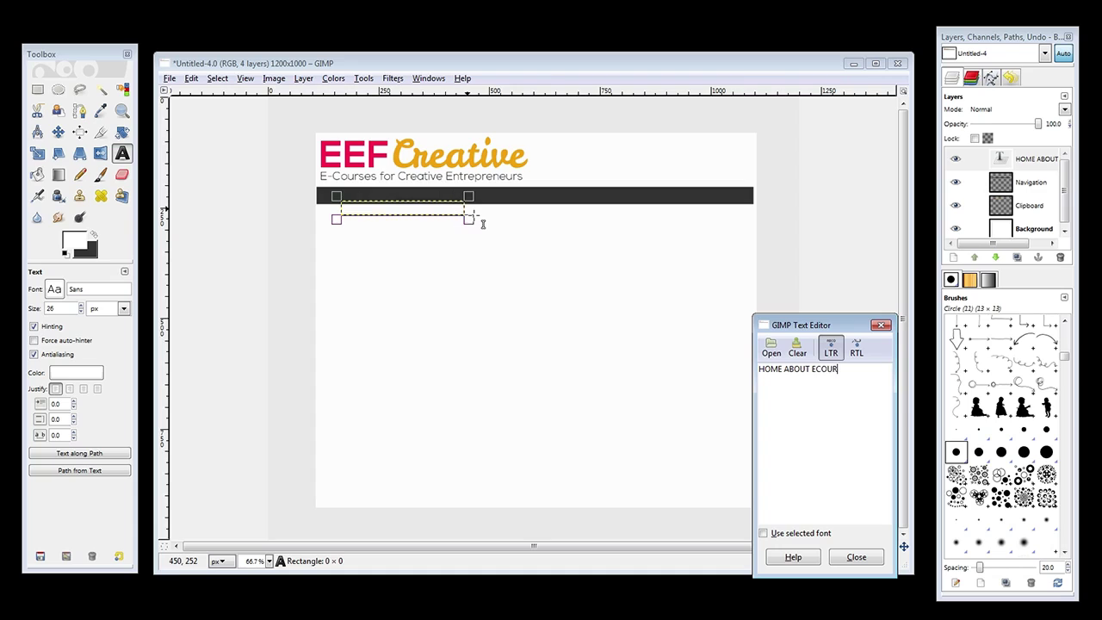
{"action": "type", "text": "SES CO"}
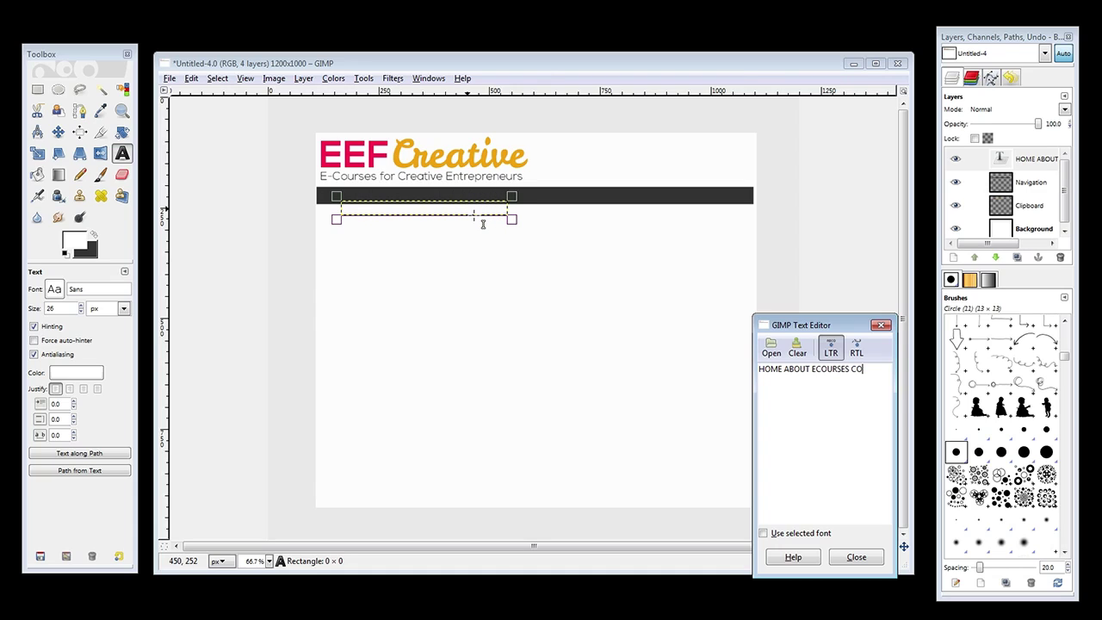
{"action": "type", "text": "NTACT"}
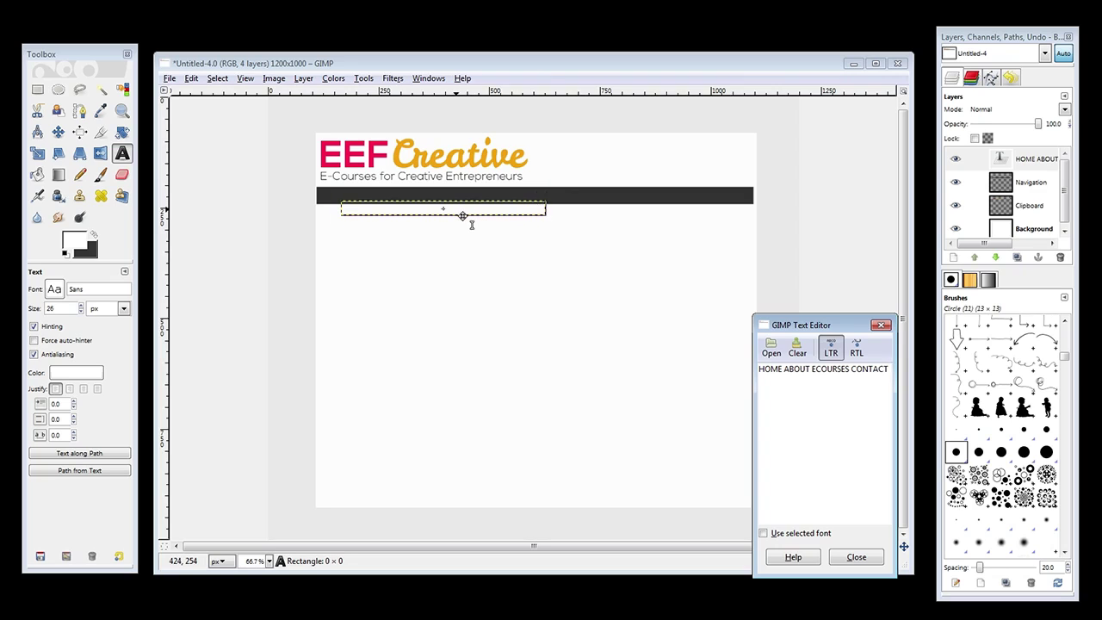
{"action": "left_click_drag", "start_coordinate": [448, 211], "coordinate": [429, 201]}
{"action": "left_click_drag", "start_coordinate": [529, 207], "coordinate": [755, 212]}
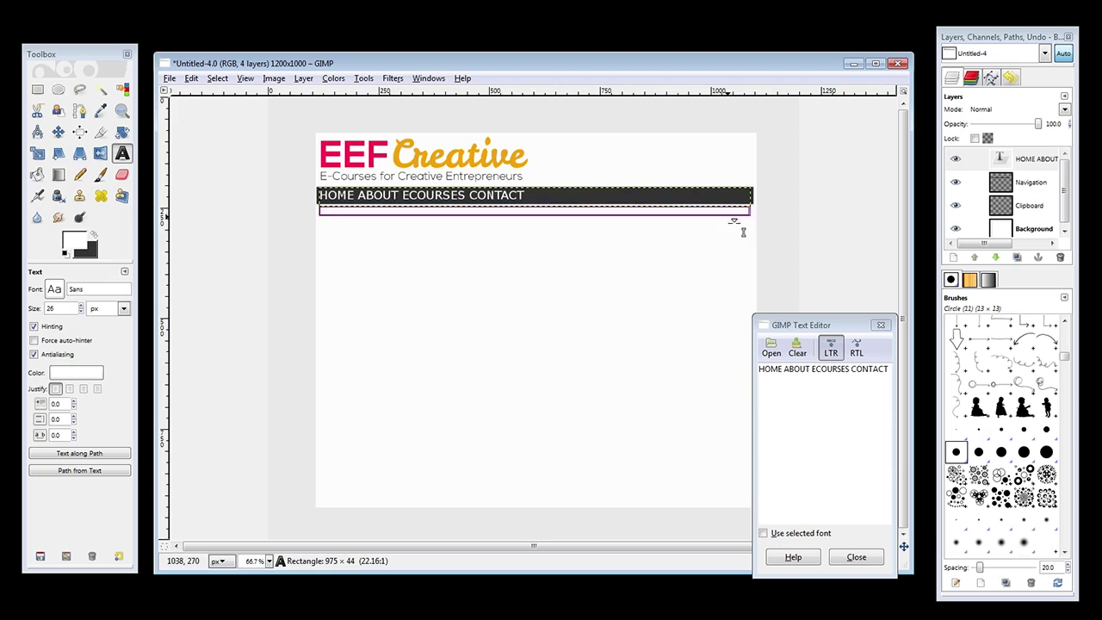
Widen the gaps between the menu items with extra spaces and change ECOURSES to E-COURSES.
{"action": "left_click", "coordinate": [784, 370]}
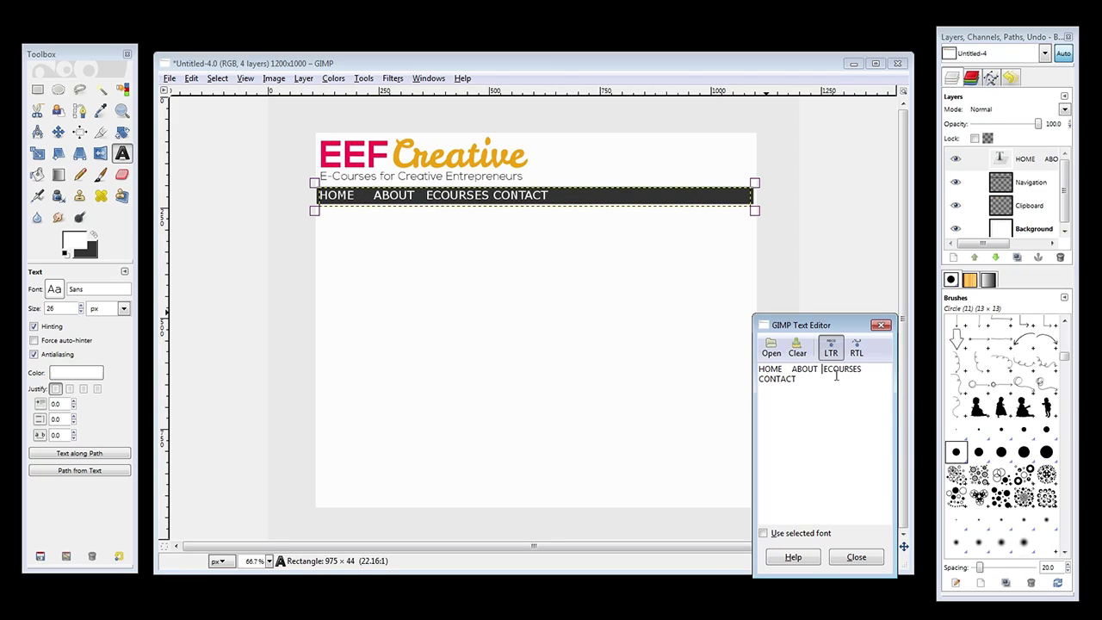
{"action": "key", "text": "Right"}
{"action": "type", "text": "-"}
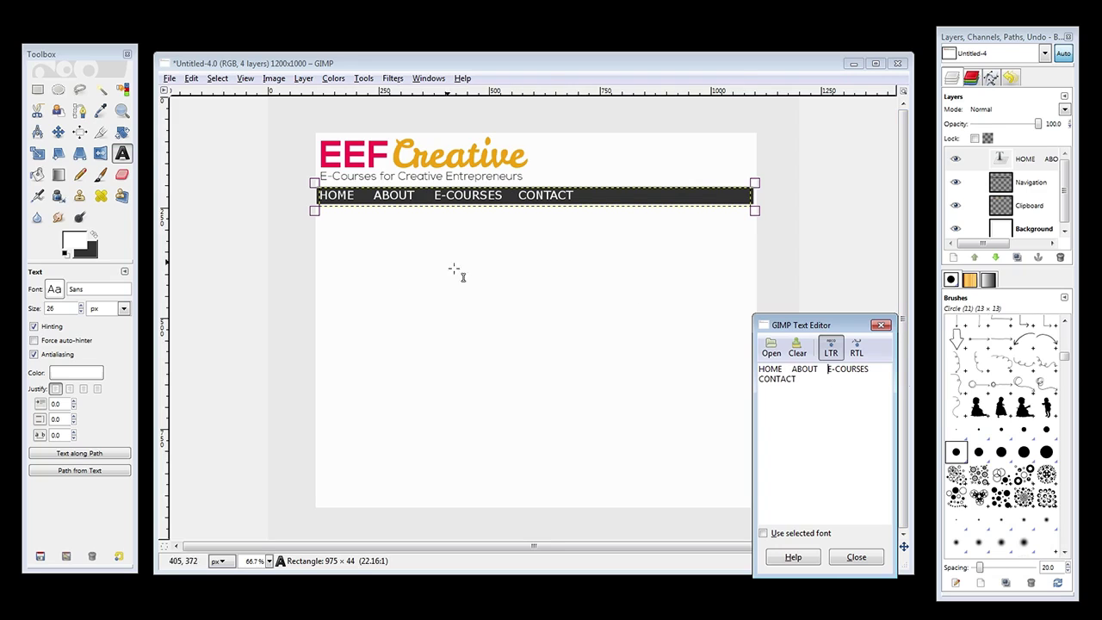
Reduce the menu text size to 23 px, adjust its vertical position in the bar and close the text editor.
{"action": "left_click", "coordinate": [85, 317]}
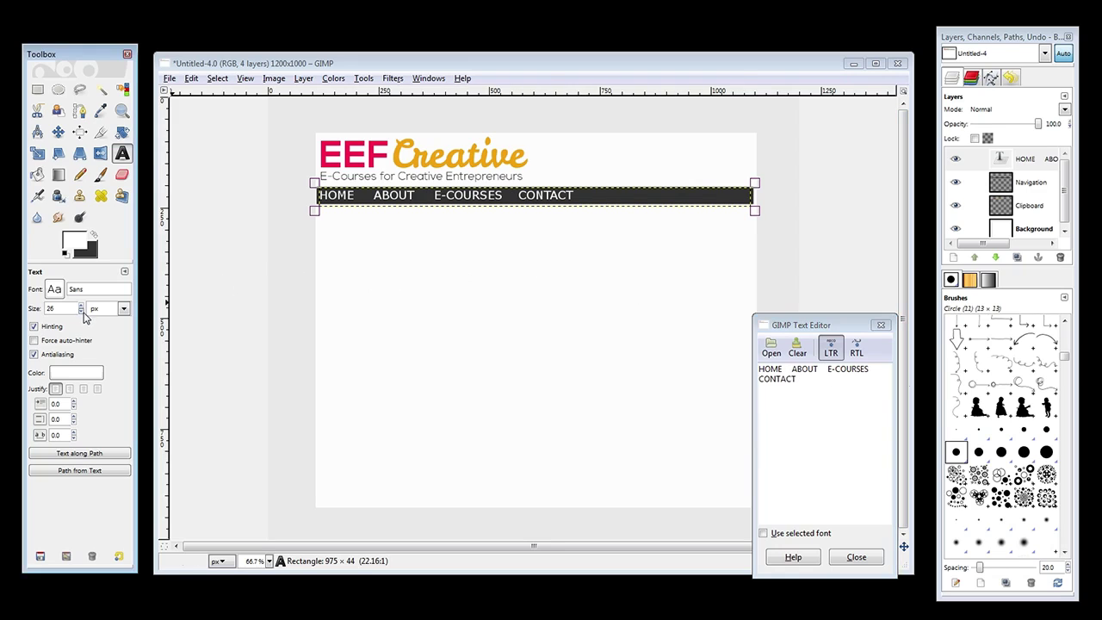
{"action": "left_click", "coordinate": [83, 312]}
{"action": "left_click", "coordinate": [479, 210]}
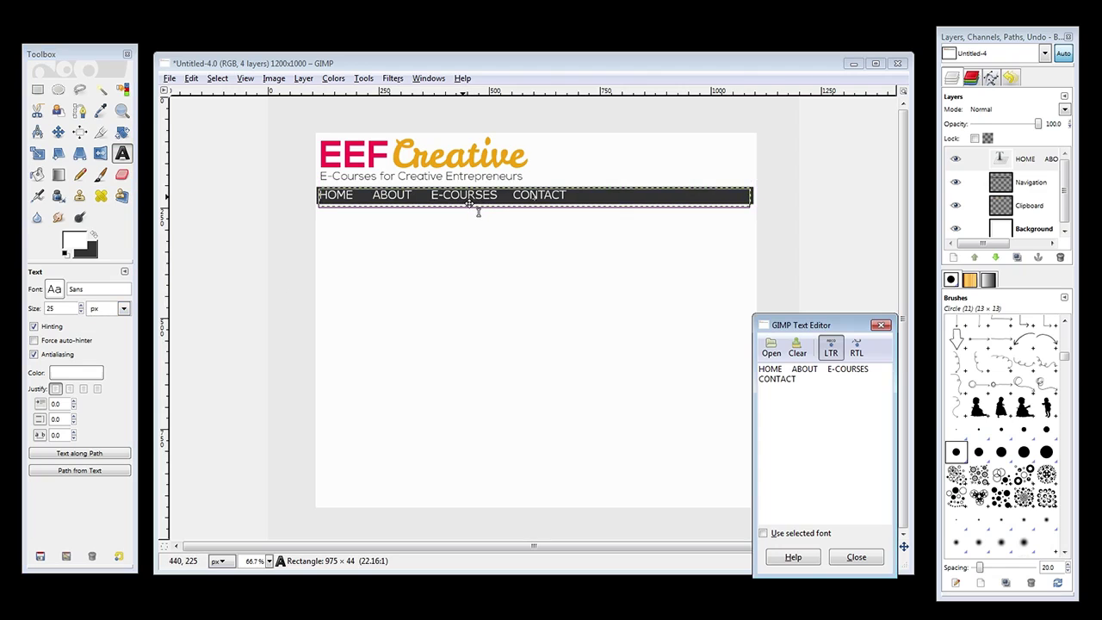
{"action": "left_click", "coordinate": [447, 212]}
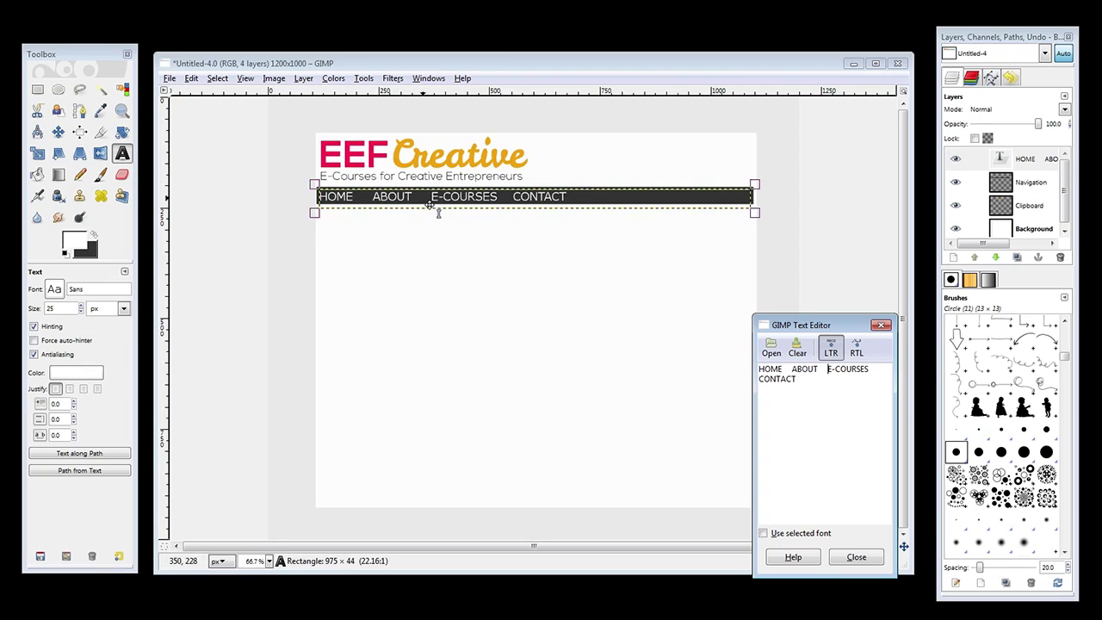
{"action": "left_click", "coordinate": [82, 312]}
{"action": "left_click", "coordinate": [82, 312]}
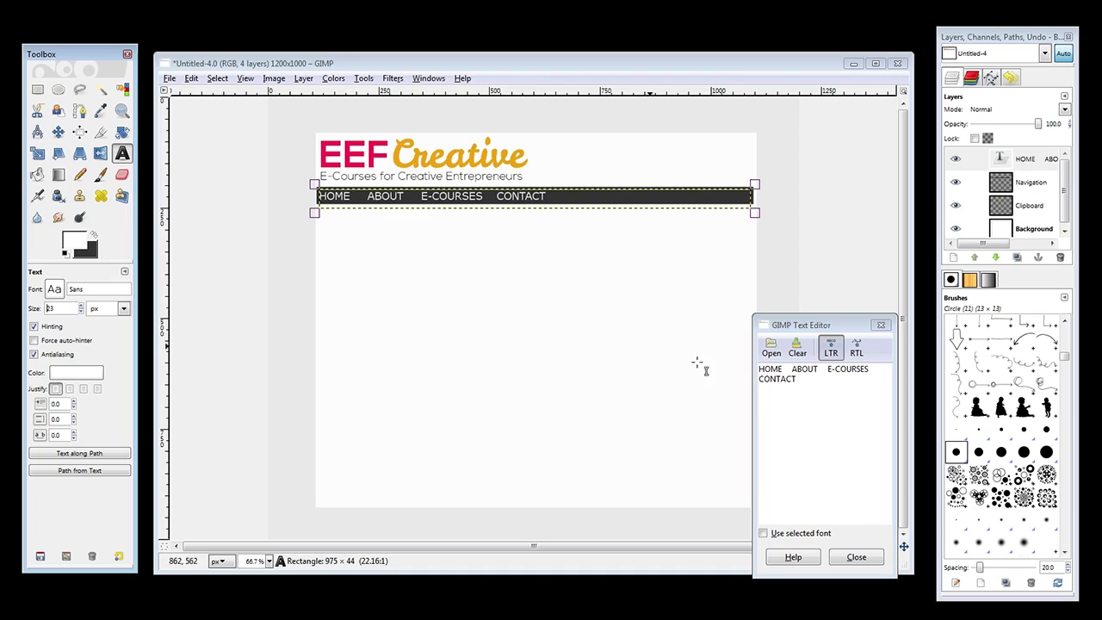
{"action": "left_click", "coordinate": [860, 558]}
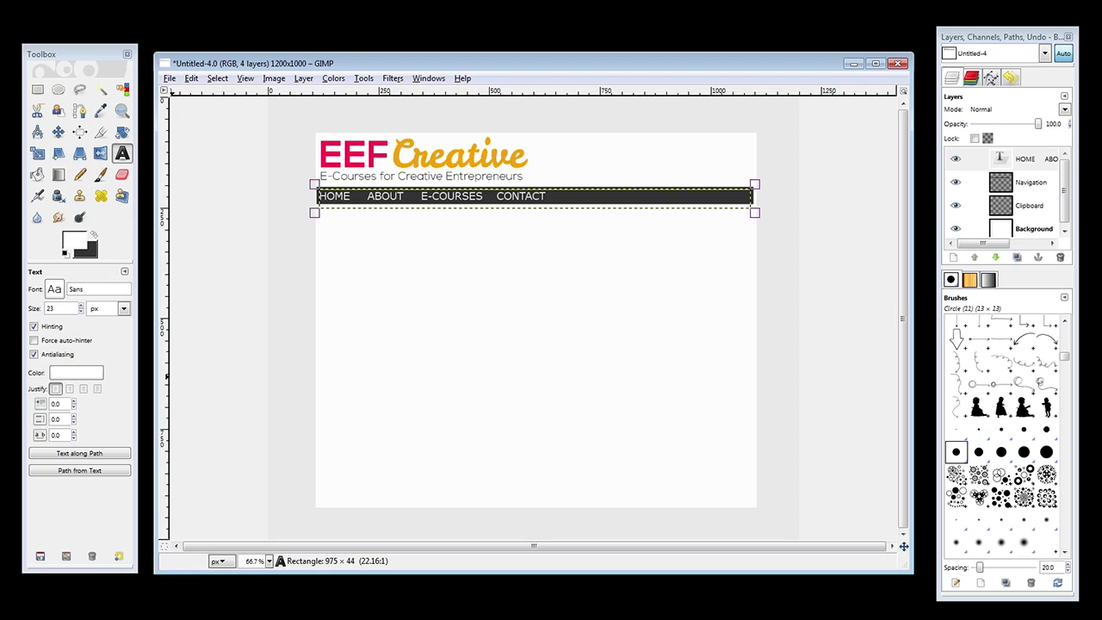
Open the DSCN5854 photo from the EEF Creative folder in GIMP.
{"action": "key", "text": "alt+Tab"}
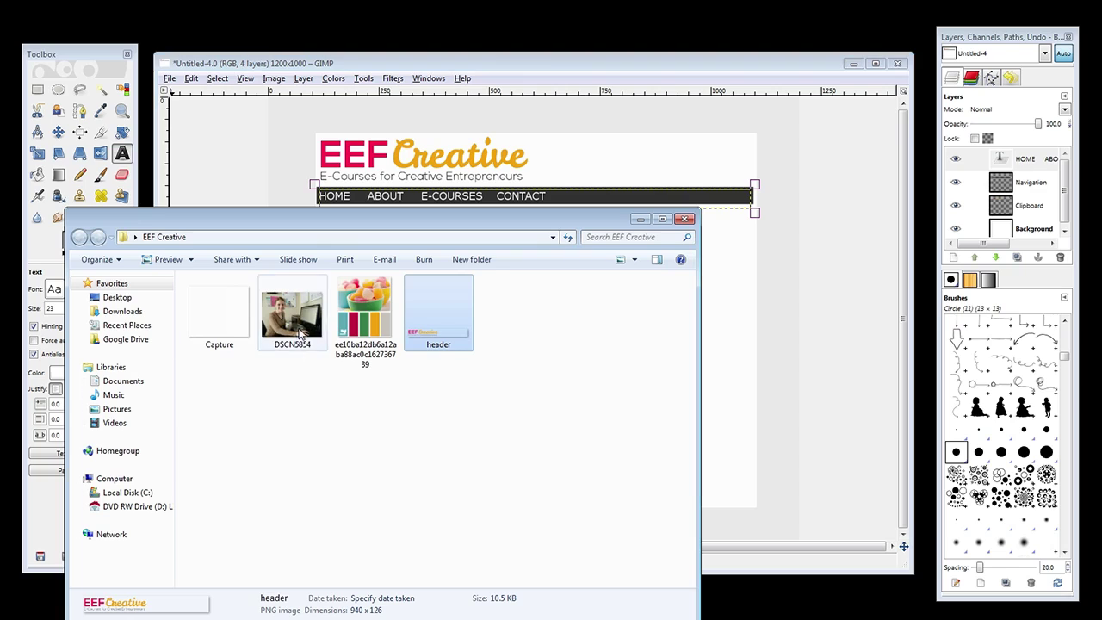
{"action": "left_click", "coordinate": [298, 332]}
{"action": "right_click", "coordinate": [299, 332]}
{"action": "left_click", "coordinate": [258, 293]}
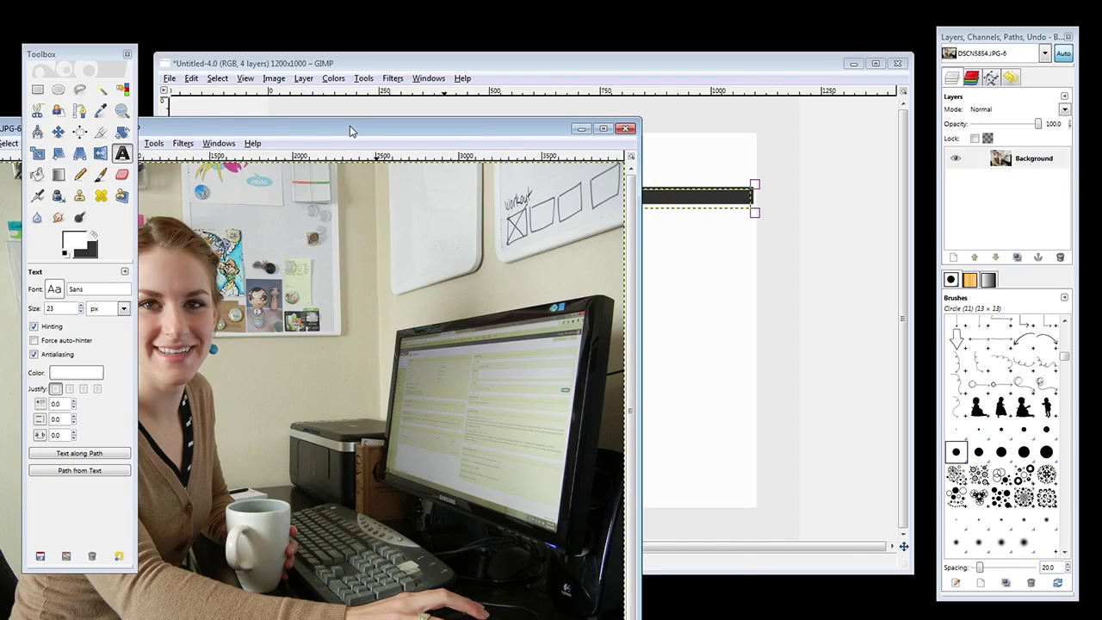
Scale the DSCN5854 photo to 800 px wide, keeping its proportions.
{"action": "left_click_drag", "start_coordinate": [351, 131], "coordinate": [556, 162]}
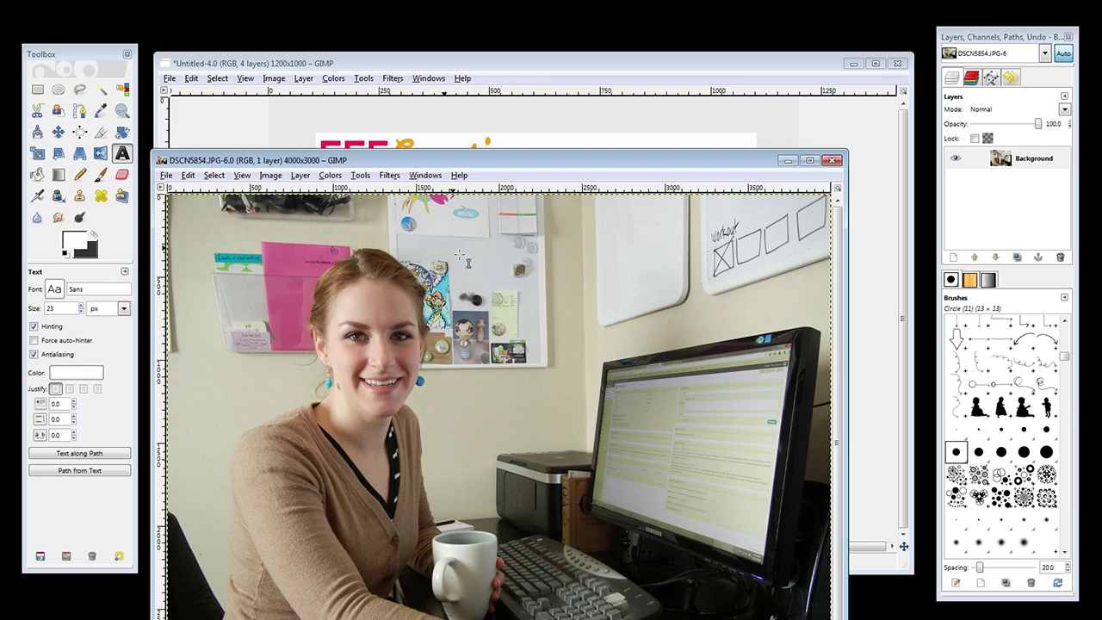
{"action": "left_click", "coordinate": [270, 175]}
{"action": "left_click", "coordinate": [297, 293]}
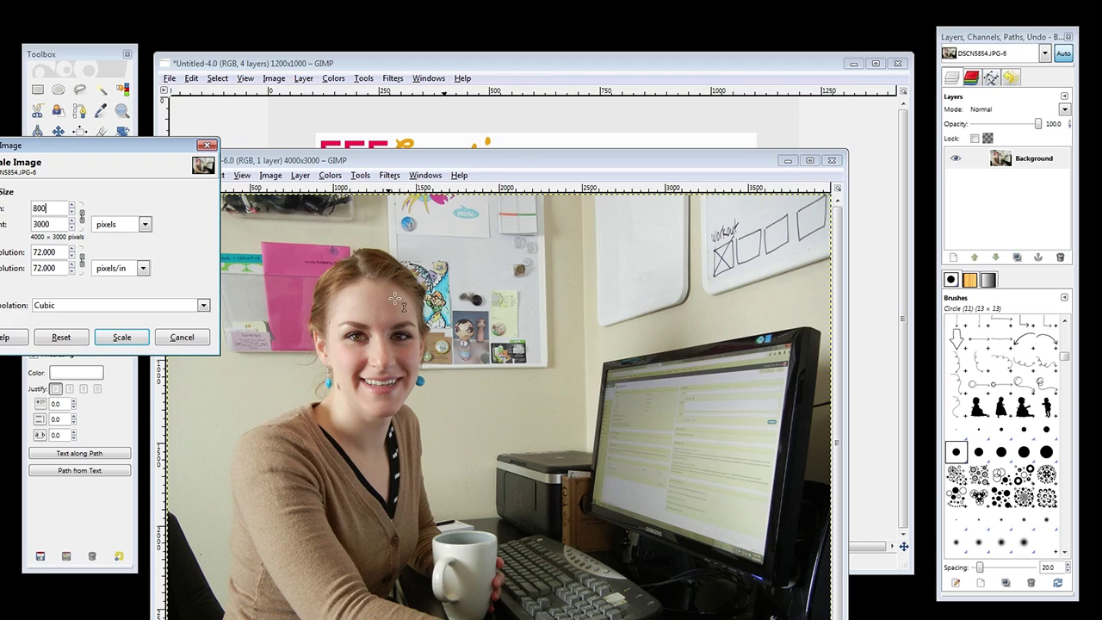
{"action": "type", "text": "800"}
{"action": "left_click", "coordinate": [123, 332]}
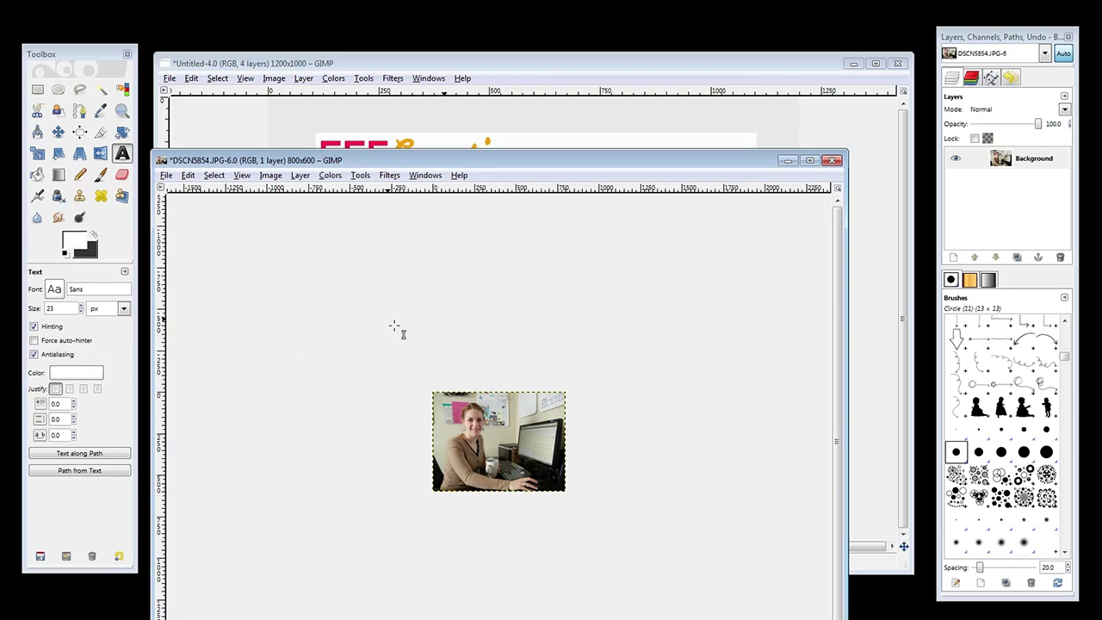
Select and copy the entire scaled photo, and close its image without saving the changes.
{"action": "left_click", "coordinate": [215, 176]}
{"action": "mouse_move", "coordinate": [238, 178]}
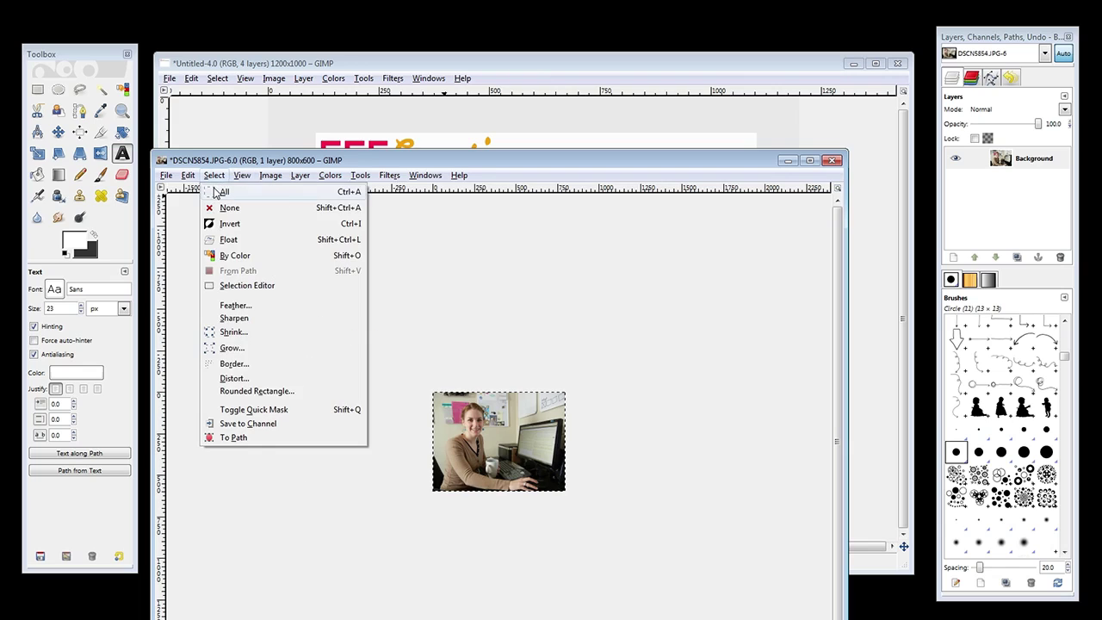
{"action": "left_click", "coordinate": [217, 192]}
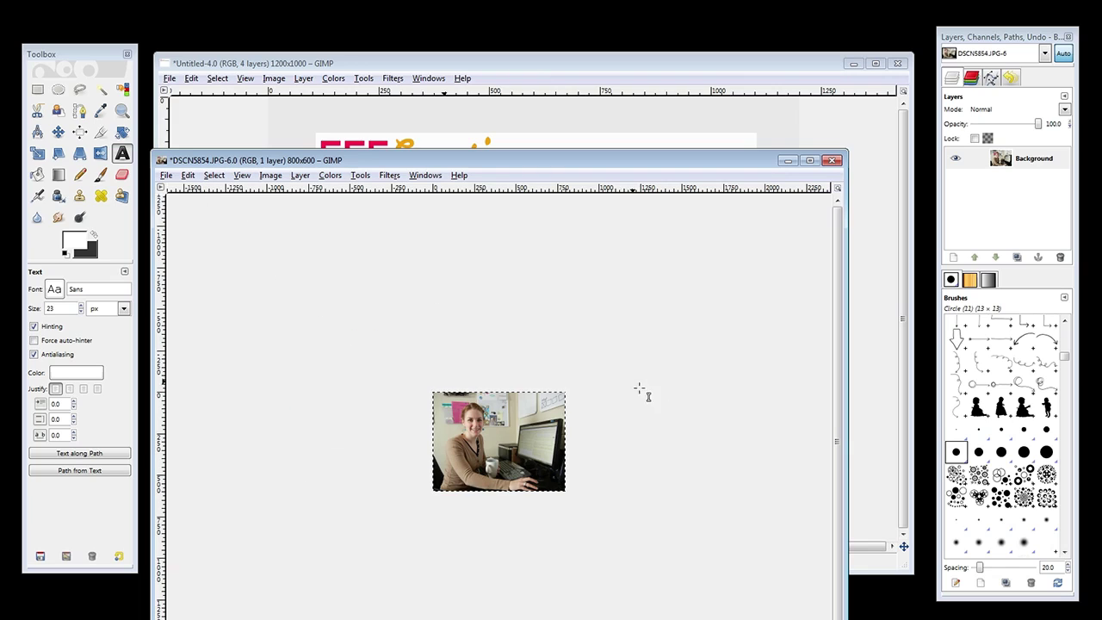
{"action": "left_click", "coordinate": [831, 160]}
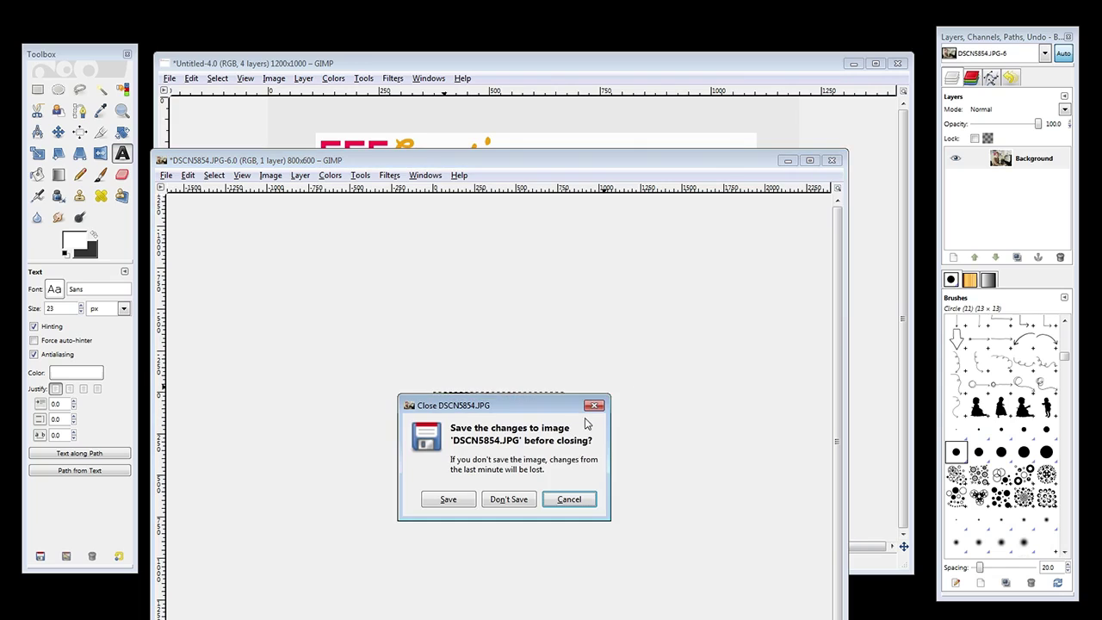
{"action": "left_click", "coordinate": [520, 501]}
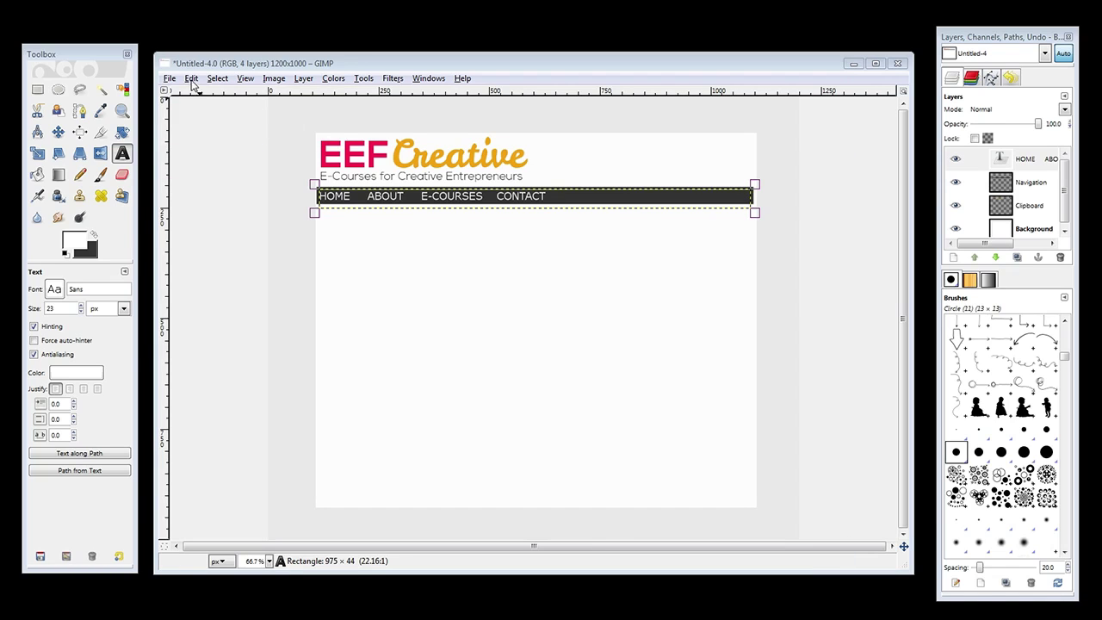
Paste the copied photo into the mockup as a new layer and place it just below the navigation bar.
{"action": "left_click", "coordinate": [191, 80]}
{"action": "mouse_move", "coordinate": [258, 224]}
{"action": "left_click", "coordinate": [413, 239]}
{"action": "left_click", "coordinate": [58, 131]}
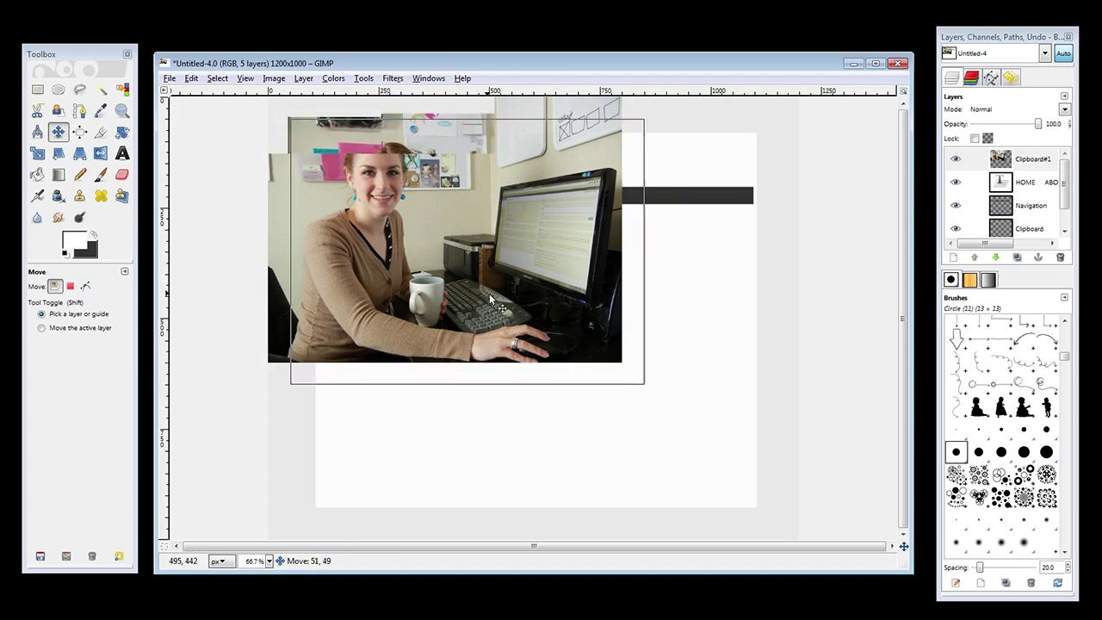
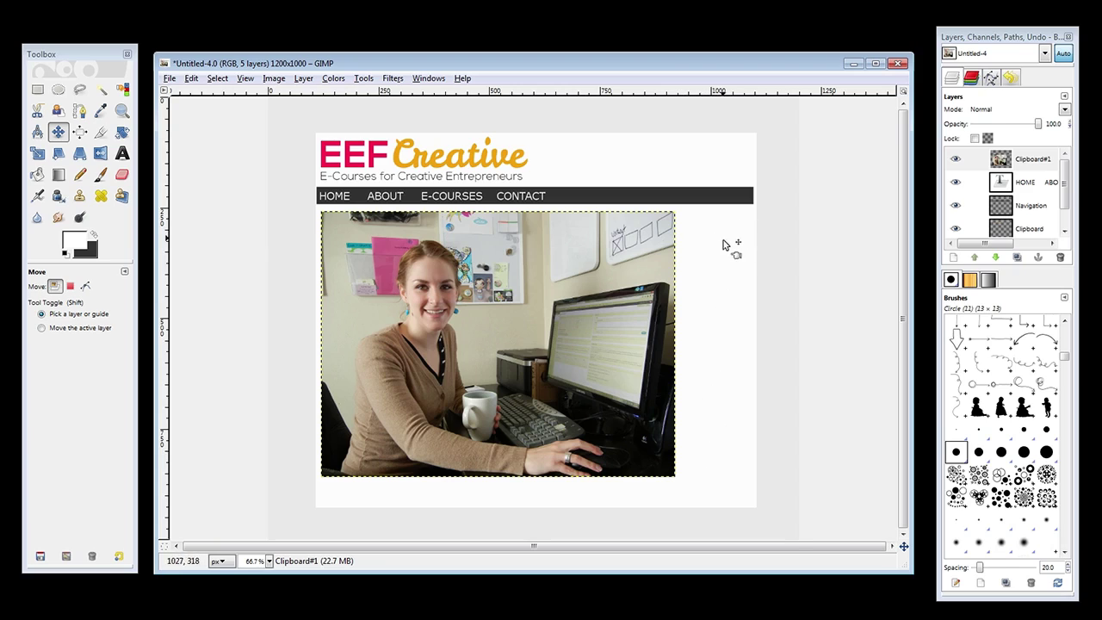
Scale the photo layer to 700 × 525 pixels and move it back under the left end of the navigation bar.
{"action": "left_click", "coordinate": [121, 154]}
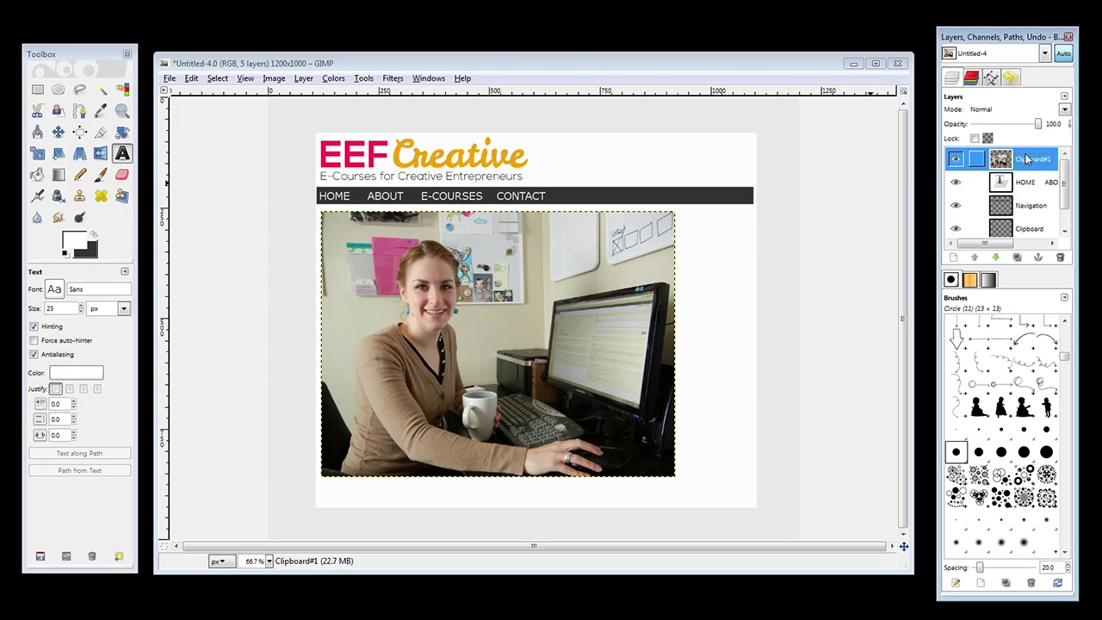
{"action": "left_click", "coordinate": [305, 81]}
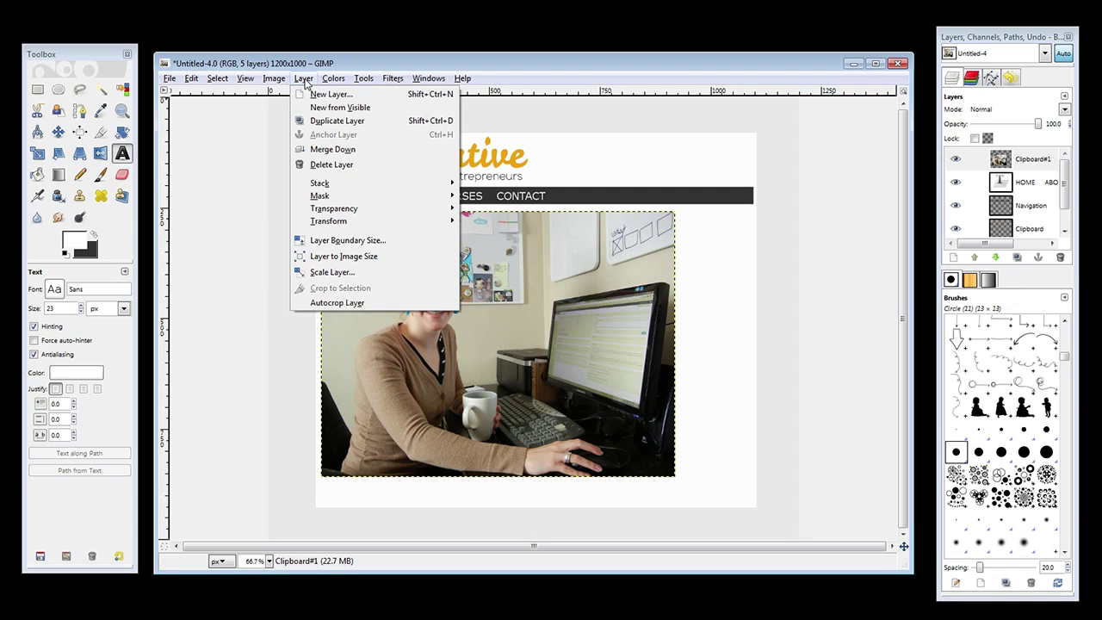
{"action": "left_click", "coordinate": [342, 272]}
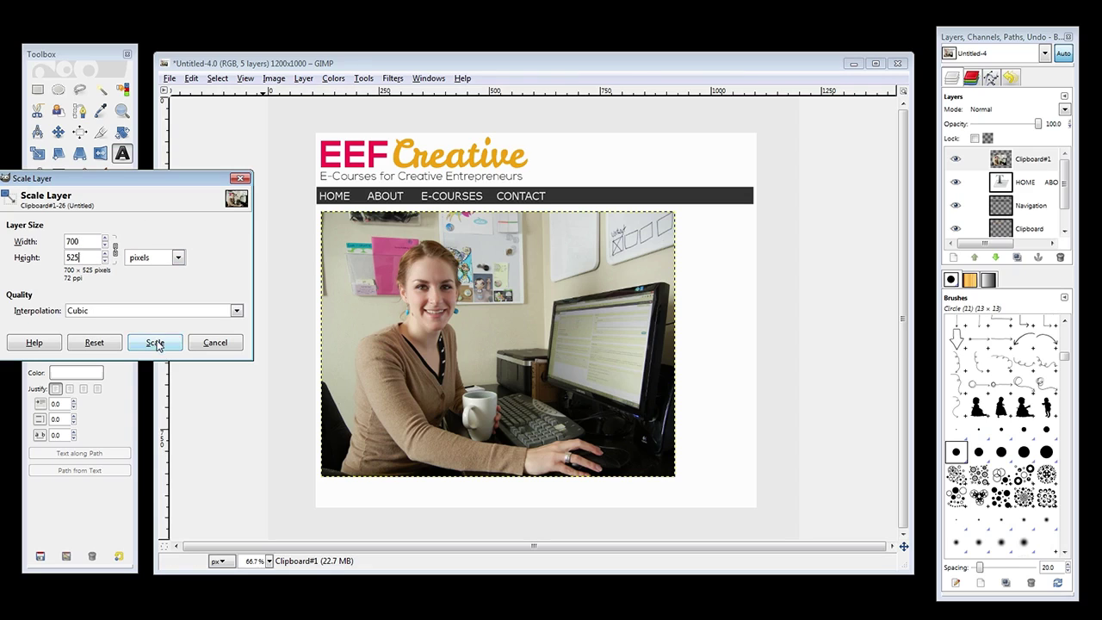
{"action": "left_click", "coordinate": [155, 342]}
{"action": "left_click", "coordinate": [58, 132]}
{"action": "left_click_drag", "start_coordinate": [537, 370], "coordinate": [517, 354]}
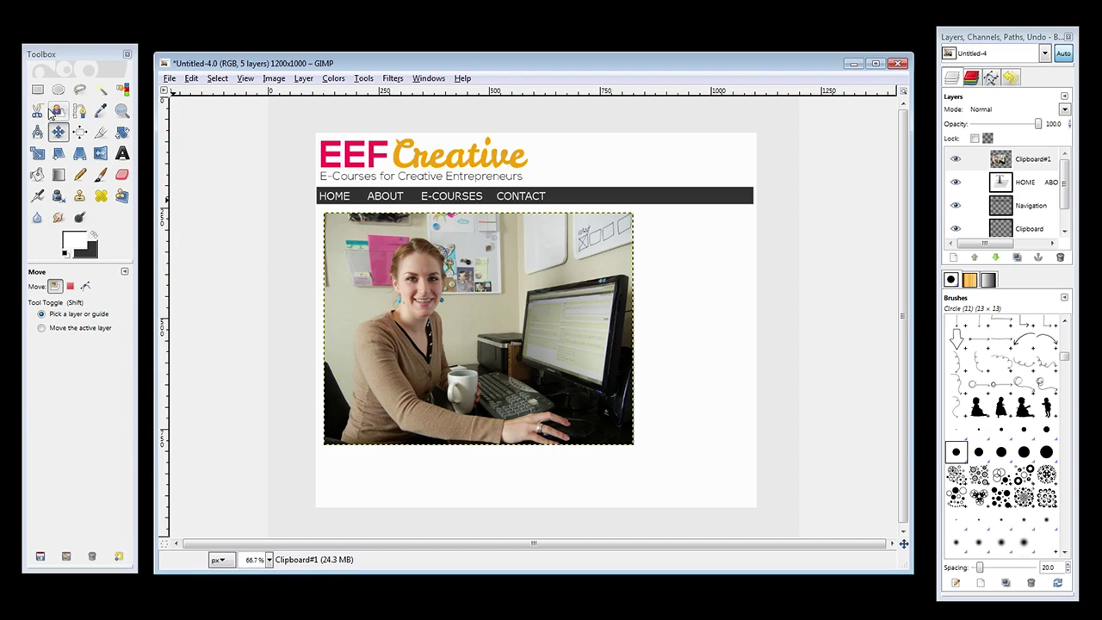
Add dark SIDEBAR text with the line "sidebar content can go over here." beside the photo, just below the navigation bar.
{"action": "left_click", "coordinate": [37, 89]}
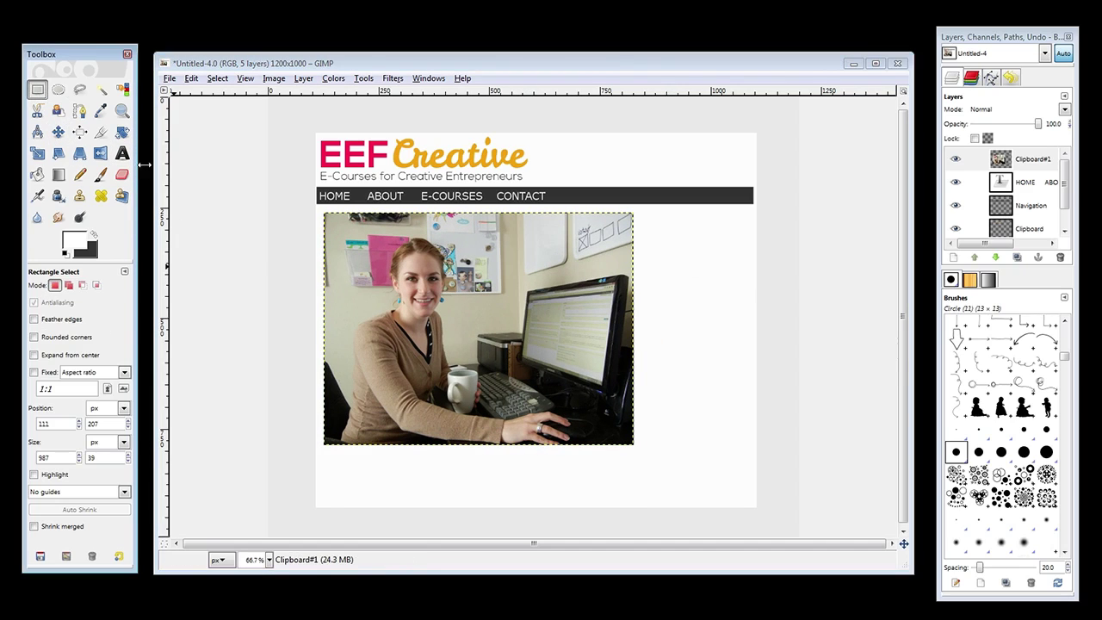
{"action": "left_click", "coordinate": [121, 153]}
{"action": "left_click", "coordinate": [94, 240]}
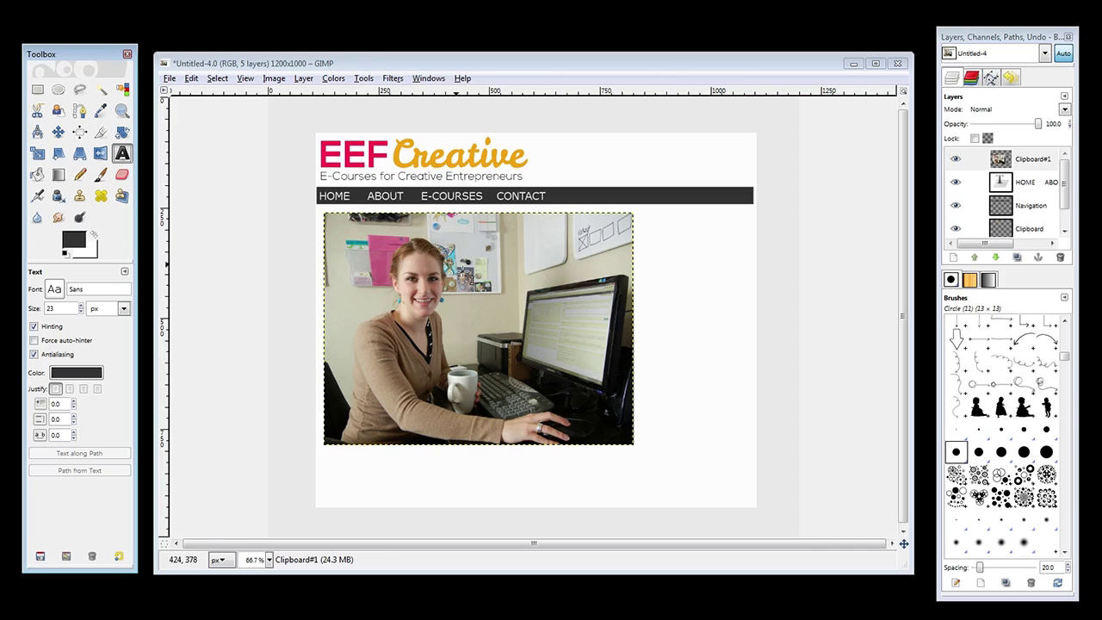
{"action": "left_click", "coordinate": [664, 225]}
{"action": "type", "text": "SIDEBAR"}
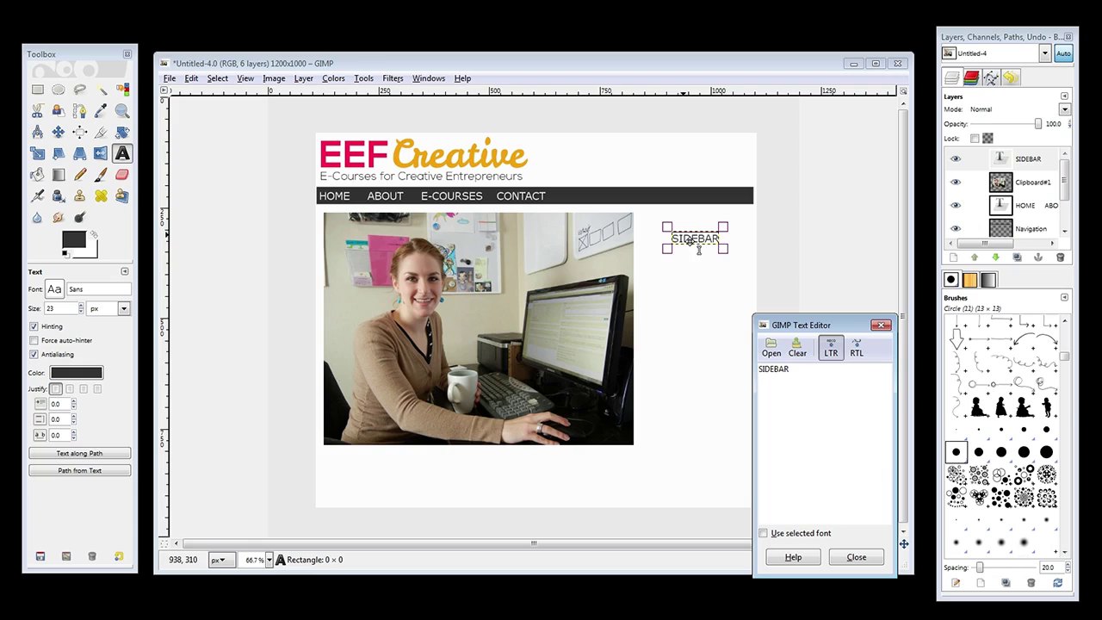
{"action": "left_click_drag", "start_coordinate": [687, 245], "coordinate": [663, 216]}
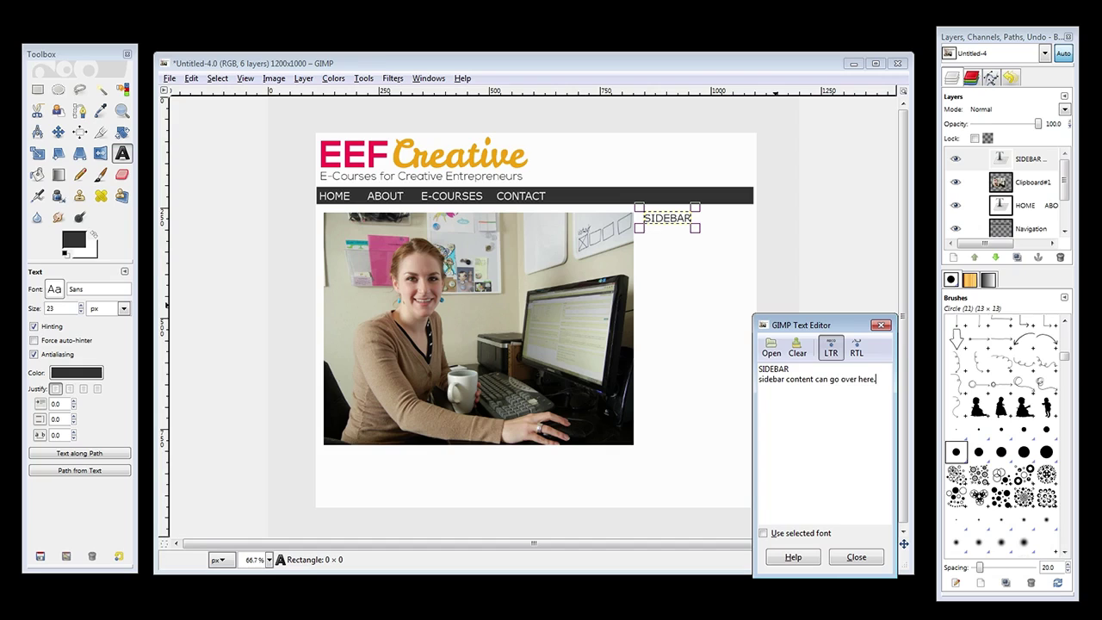
Resize the sidebar text box to about 229 × 112 px and close the text editor.
{"action": "left_click_drag", "start_coordinate": [694, 228], "coordinate": [759, 308]}
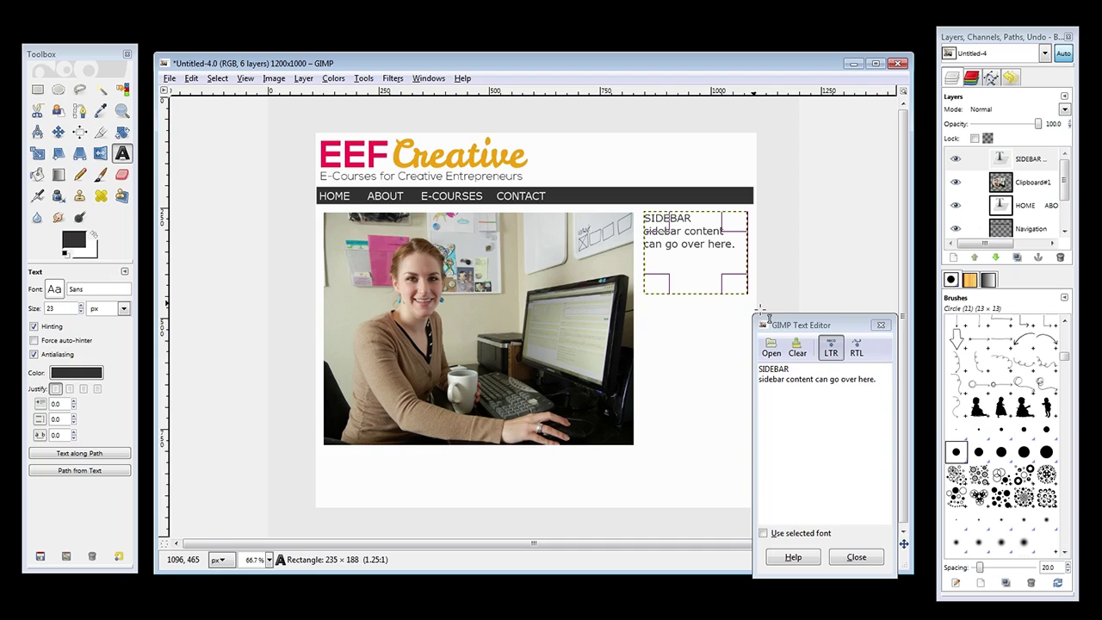
{"action": "left_click", "coordinate": [856, 557]}
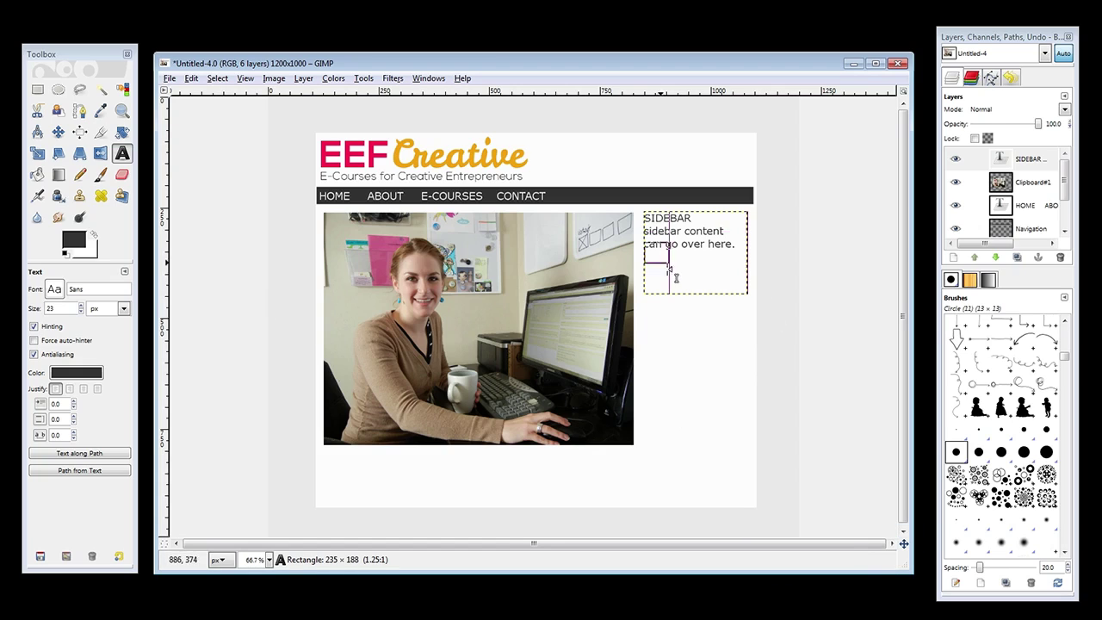
{"action": "left_click_drag", "start_coordinate": [738, 287], "coordinate": [745, 260]}
{"action": "left_click", "coordinate": [867, 558]}
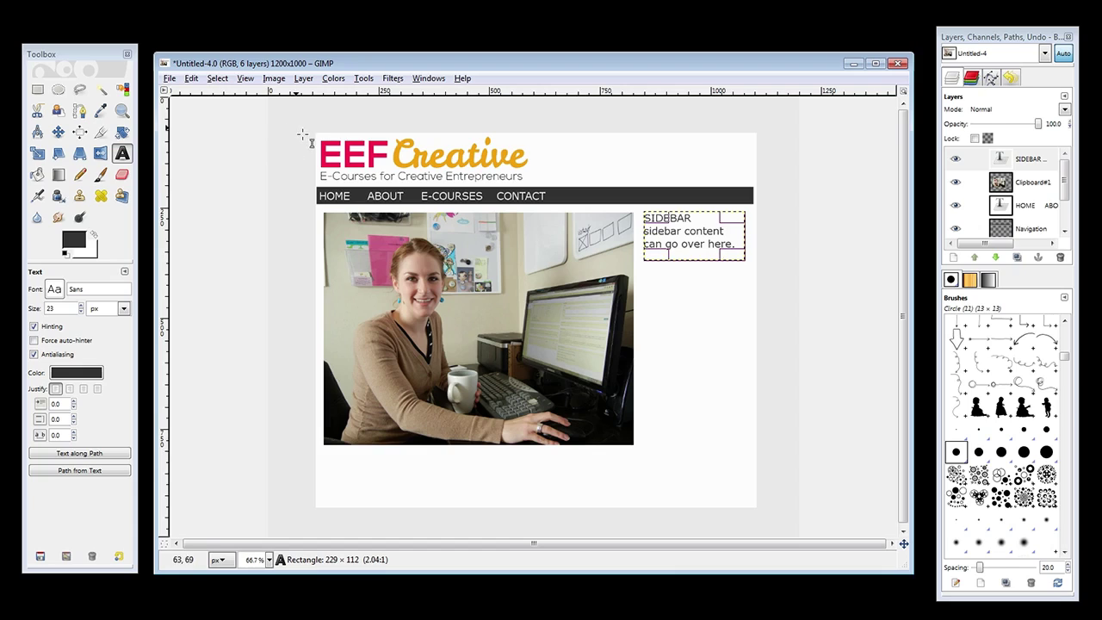
Undo the sidebar text and the photo layer's last move and scaling.
{"action": "key", "text": "ctrl+z"}
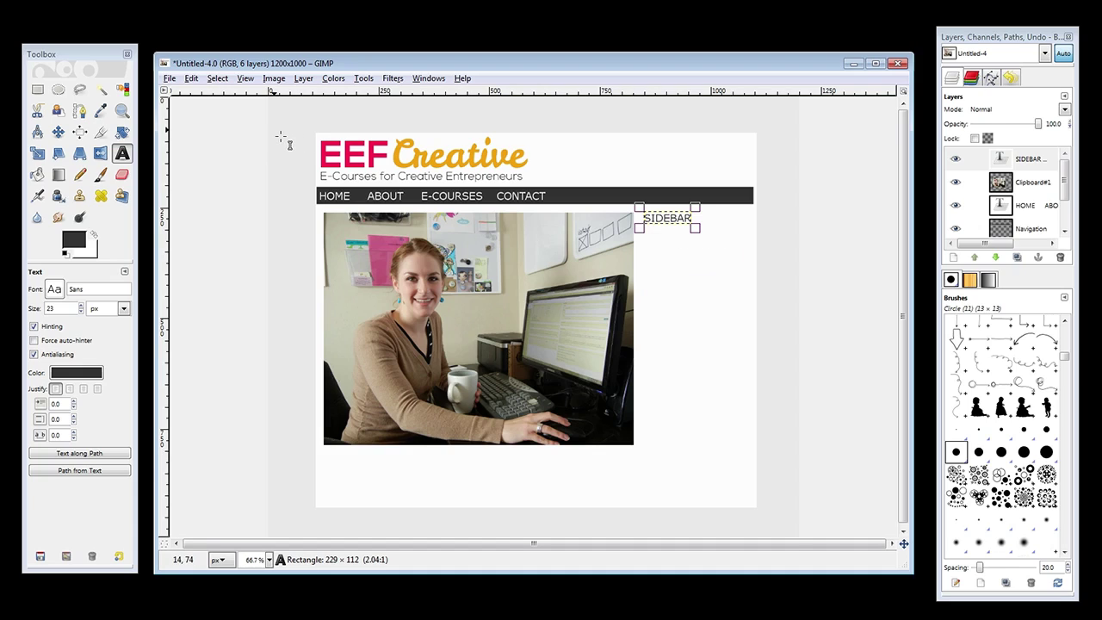
{"action": "key", "text": "ctrl+z"}
{"action": "key", "text": "ctrl+z"}
{"action": "key", "text": "ctrl+z"}
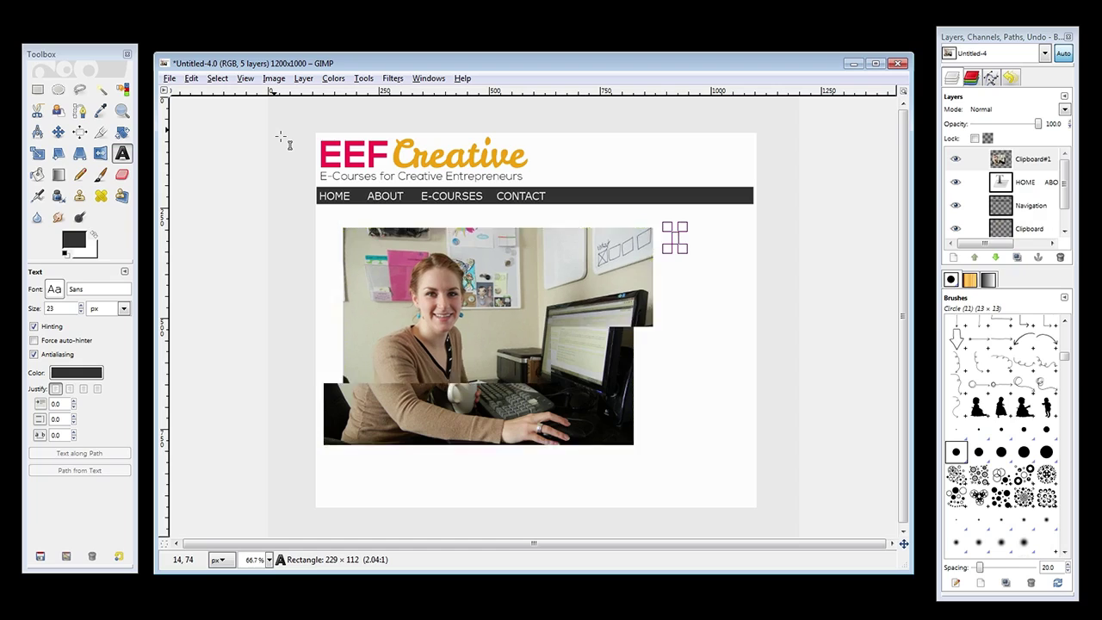
{"action": "key", "text": "ctrl+z"}
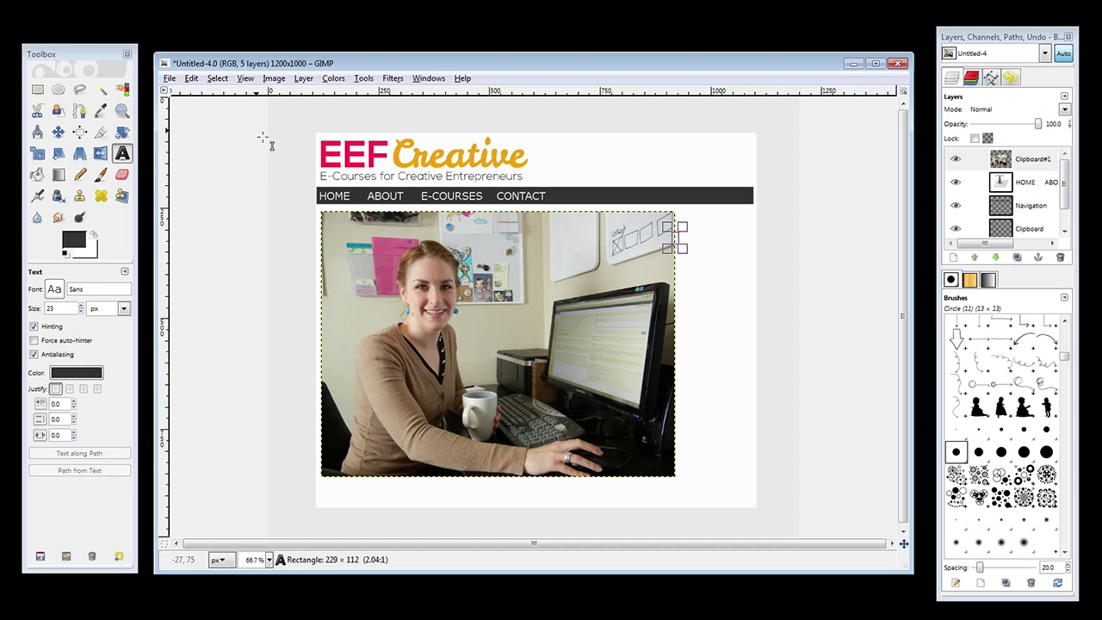
Nudge the photo layer slightly upward, closer to the navigation bar.
{"action": "left_click", "coordinate": [58, 132]}
{"action": "mouse_move", "coordinate": [546, 358]}
{"action": "left_mouse_down"}
{"action": "mouse_move", "coordinate": [557, 358]}
{"action": "mouse_move", "coordinate": [539, 350]}
{"action": "mouse_move", "coordinate": [549, 351]}
{"action": "left_mouse_up"}
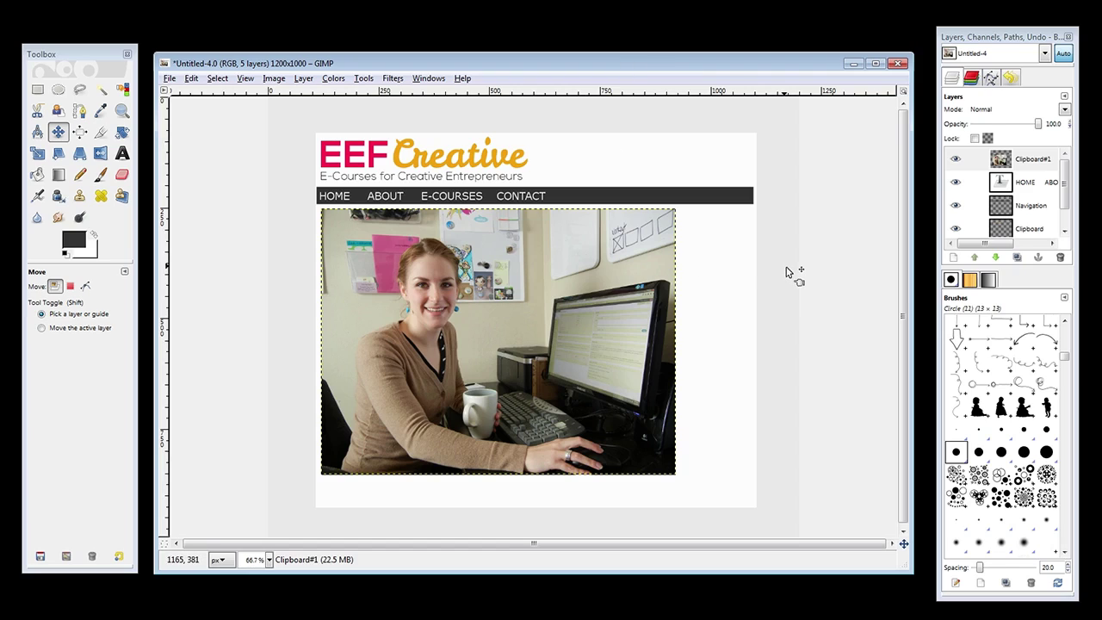
Try to save the mockup as mockup.png in the EEF Creative folder and cancel the PNG export.
{"action": "left_click", "coordinate": [171, 79]}
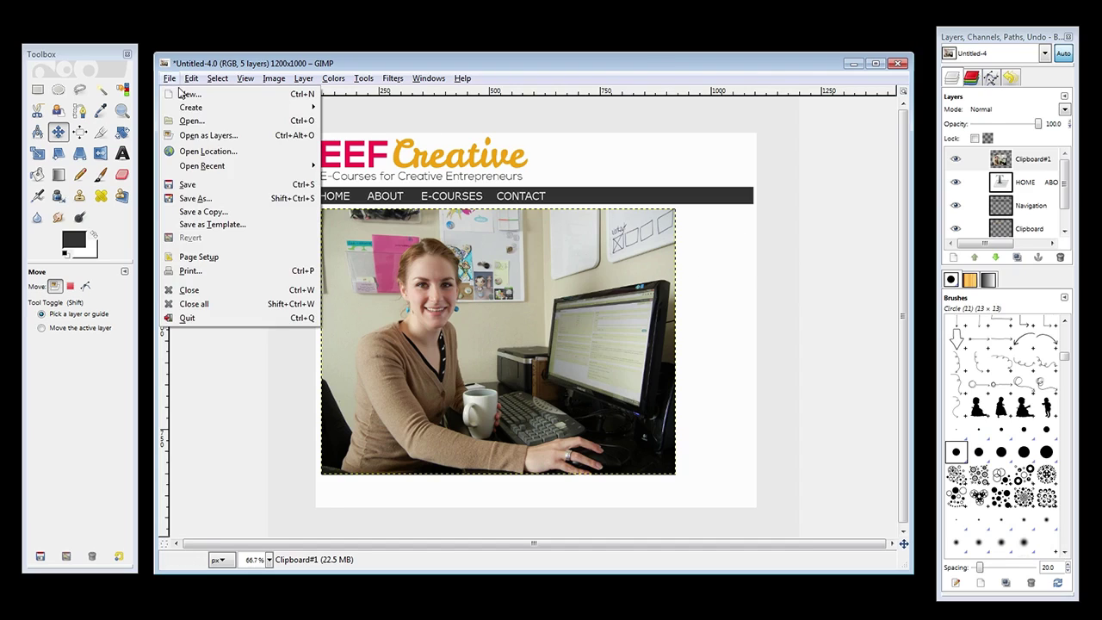
{"action": "left_click", "coordinate": [220, 177]}
{"action": "type", "text": "mockup.png"}
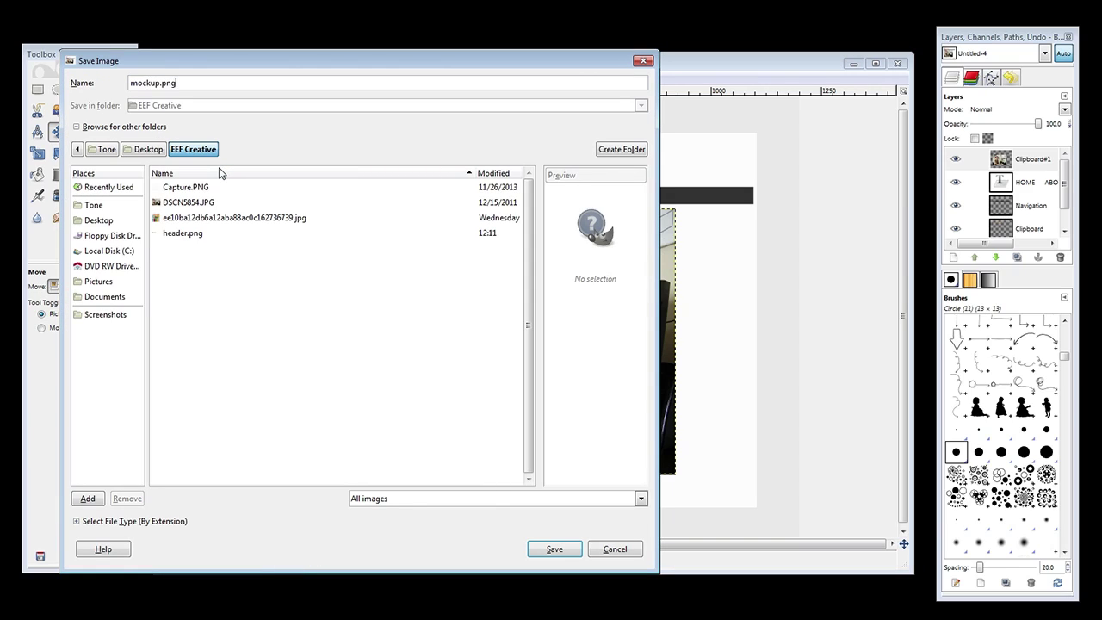
{"action": "left_click", "coordinate": [554, 548]}
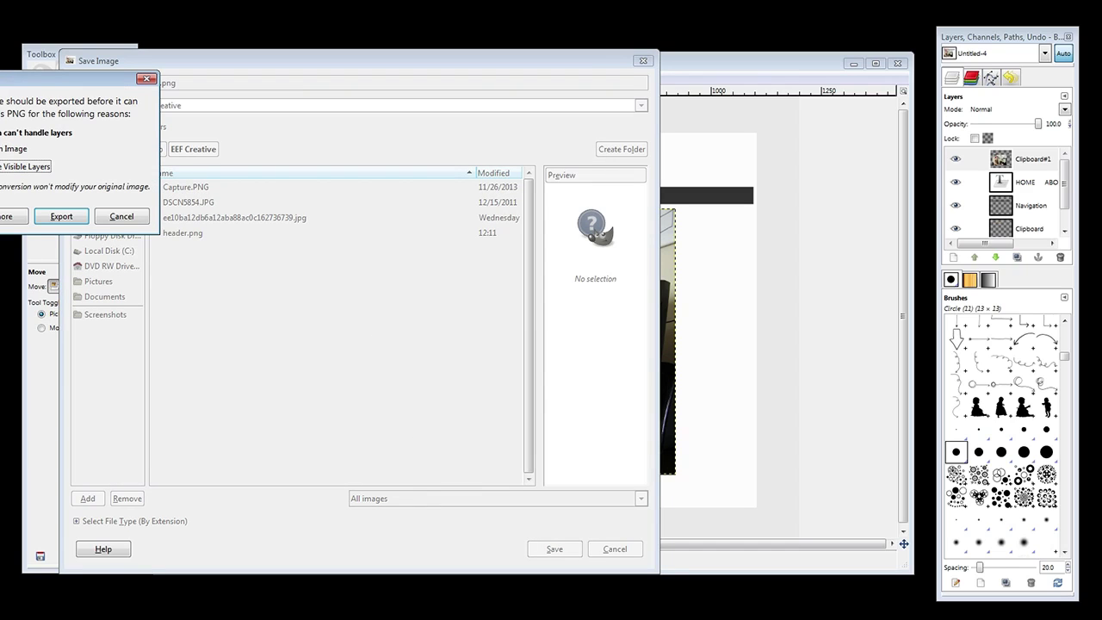
{"action": "left_click", "coordinate": [129, 218]}
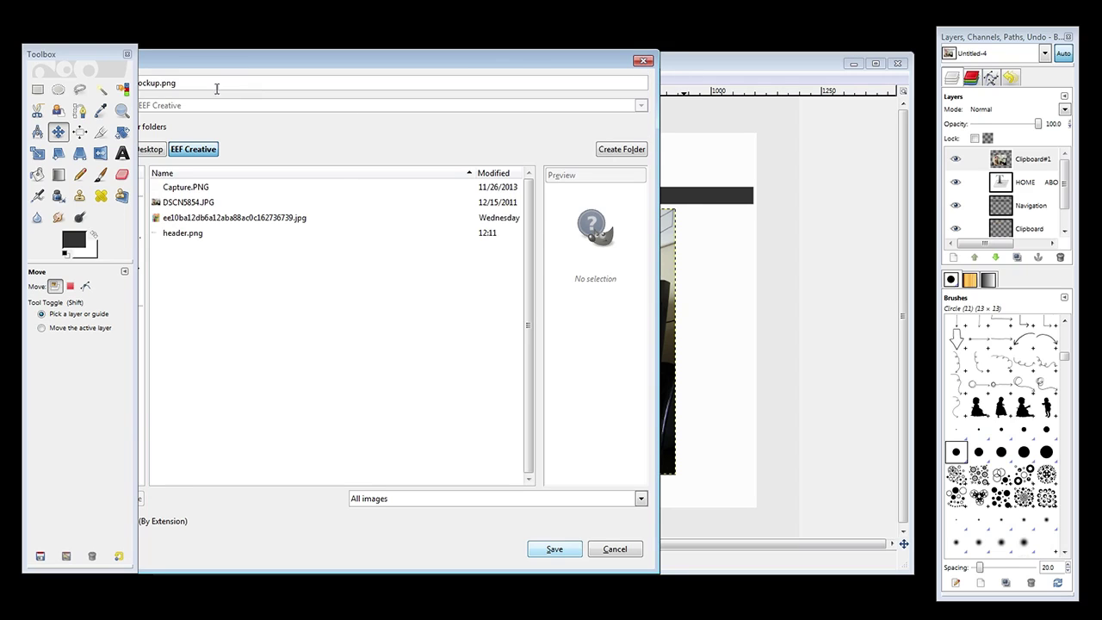
Choose the GIMP XCF image file type and save the mockup as mockup.xcf in the EEF Creative folder.
{"action": "left_click_drag", "start_coordinate": [204, 65], "coordinate": [268, 68]}
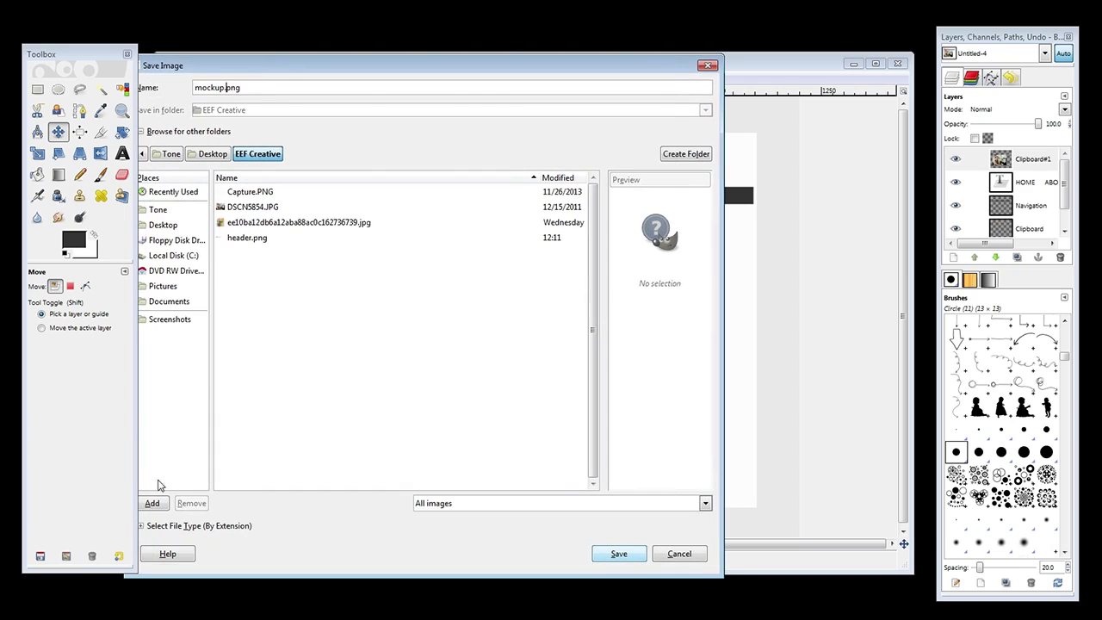
{"action": "left_click", "coordinate": [163, 528]}
{"action": "left_click", "coordinate": [171, 442]}
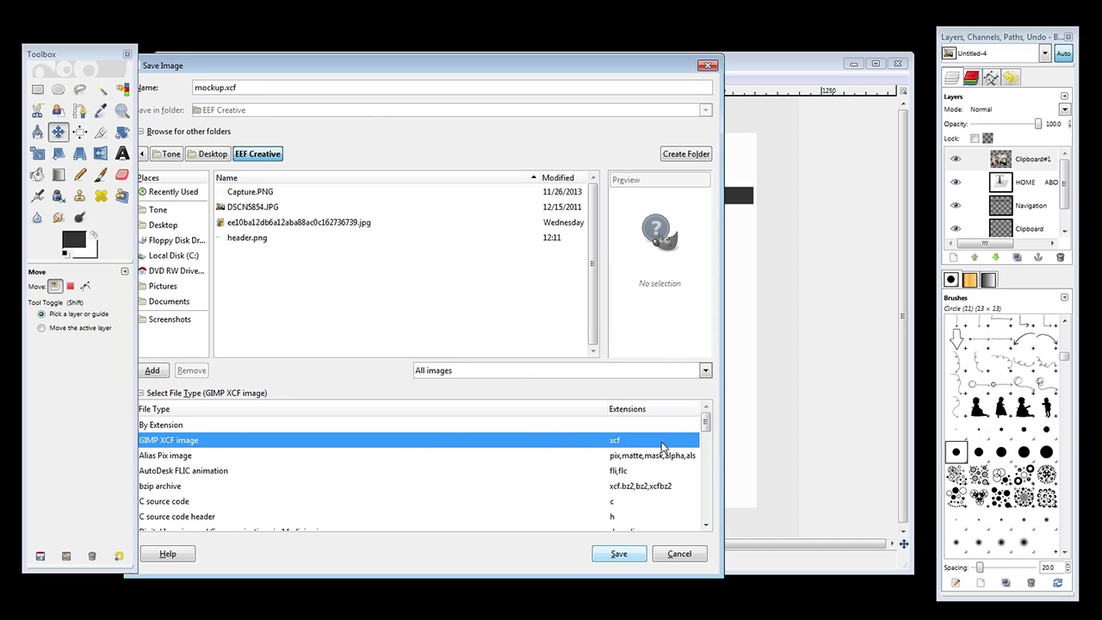
{"action": "left_click_drag", "start_coordinate": [83, 58], "coordinate": [48, 65]}
{"action": "left_click", "coordinate": [627, 441]}
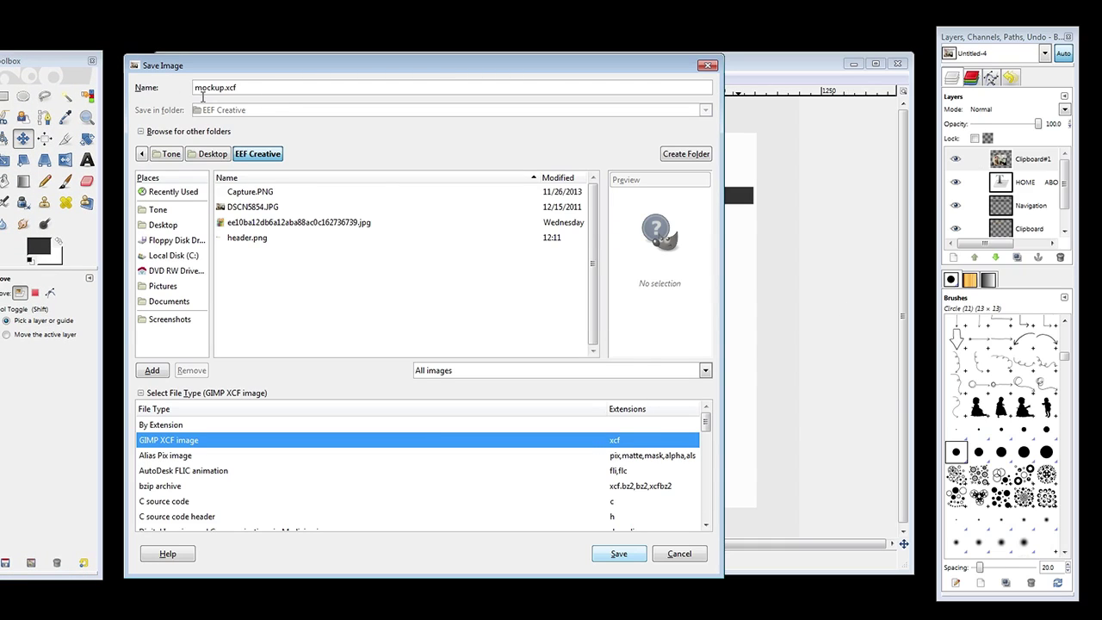
{"action": "left_click", "coordinate": [620, 554]}
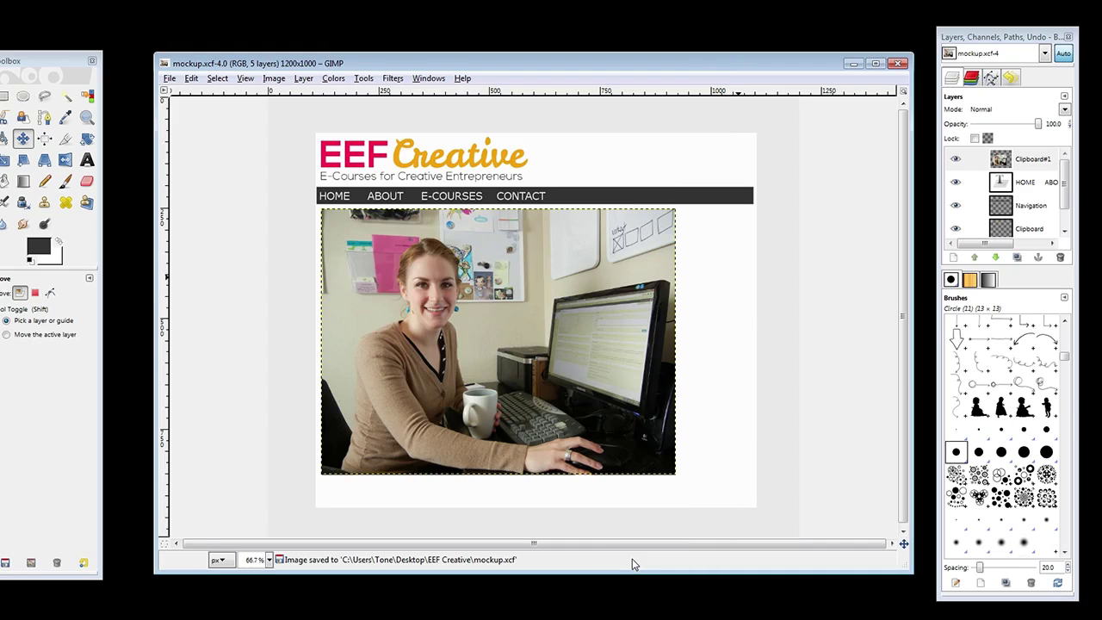